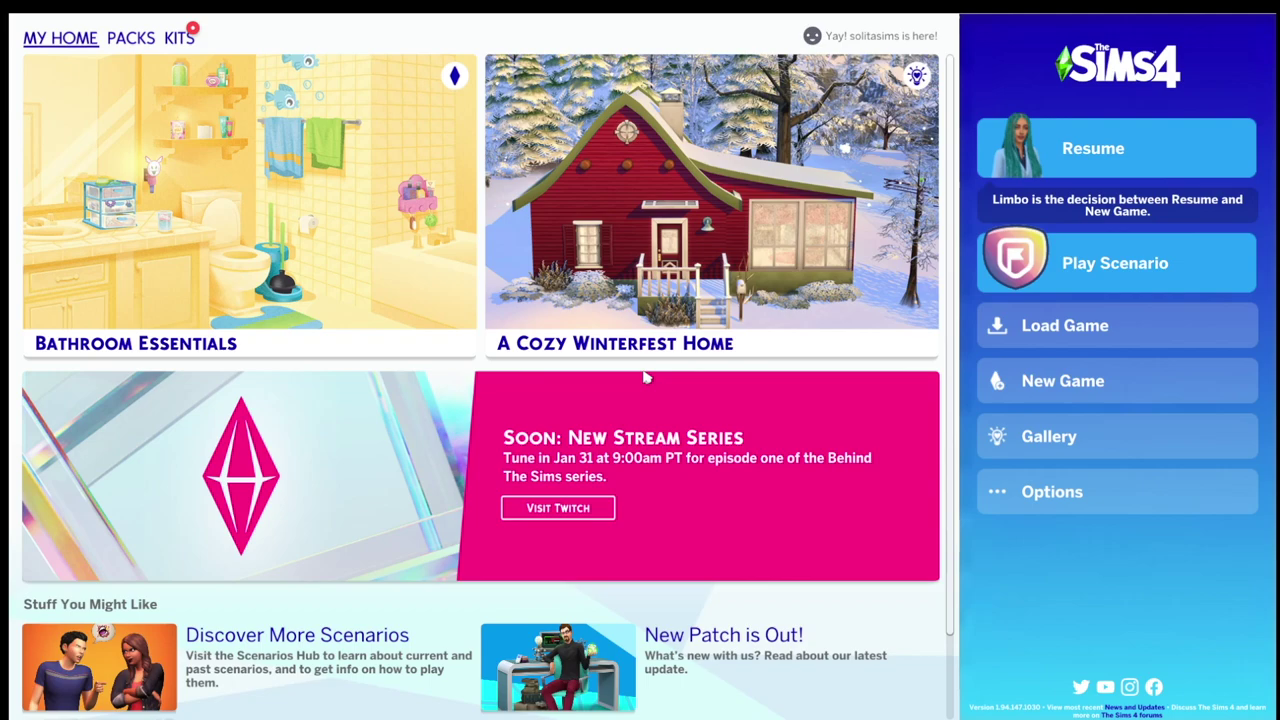
# Step: Load the save, show the teal-braided Sim full-body in three-quarter view, and change her outfit
pyautogui.click(1117, 348)
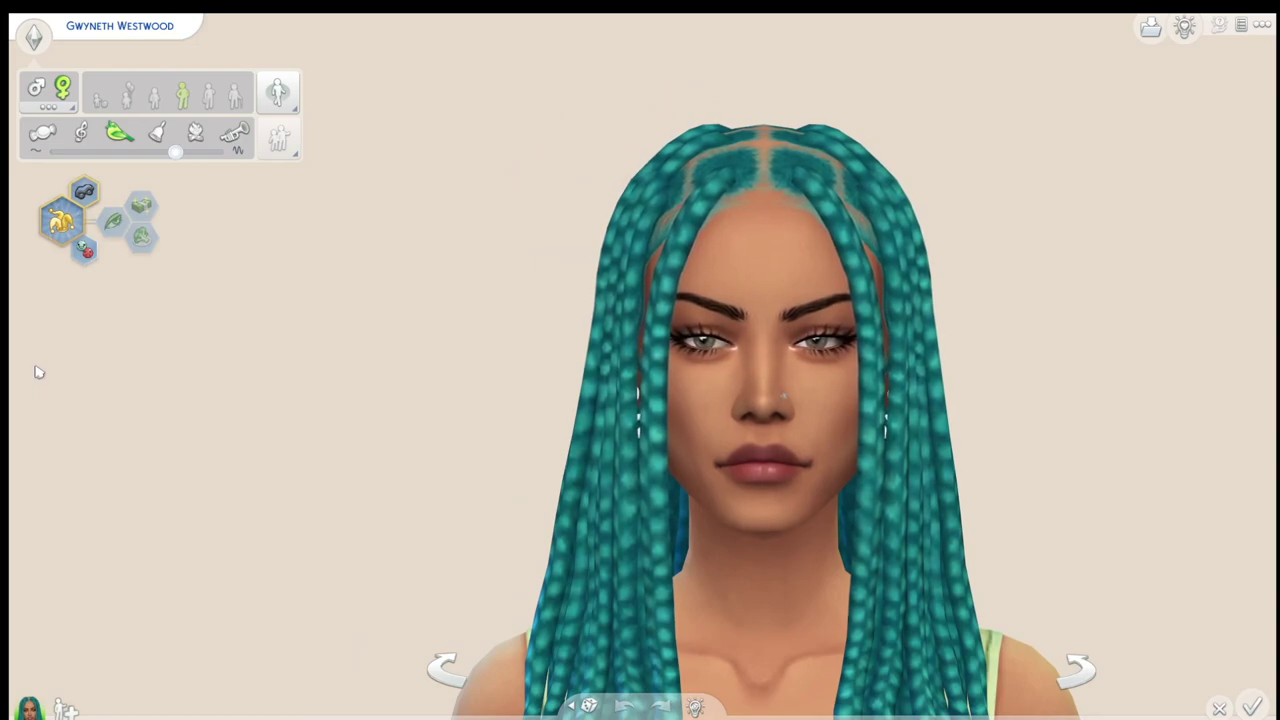
pyautogui.scroll(-3, 35, 372)
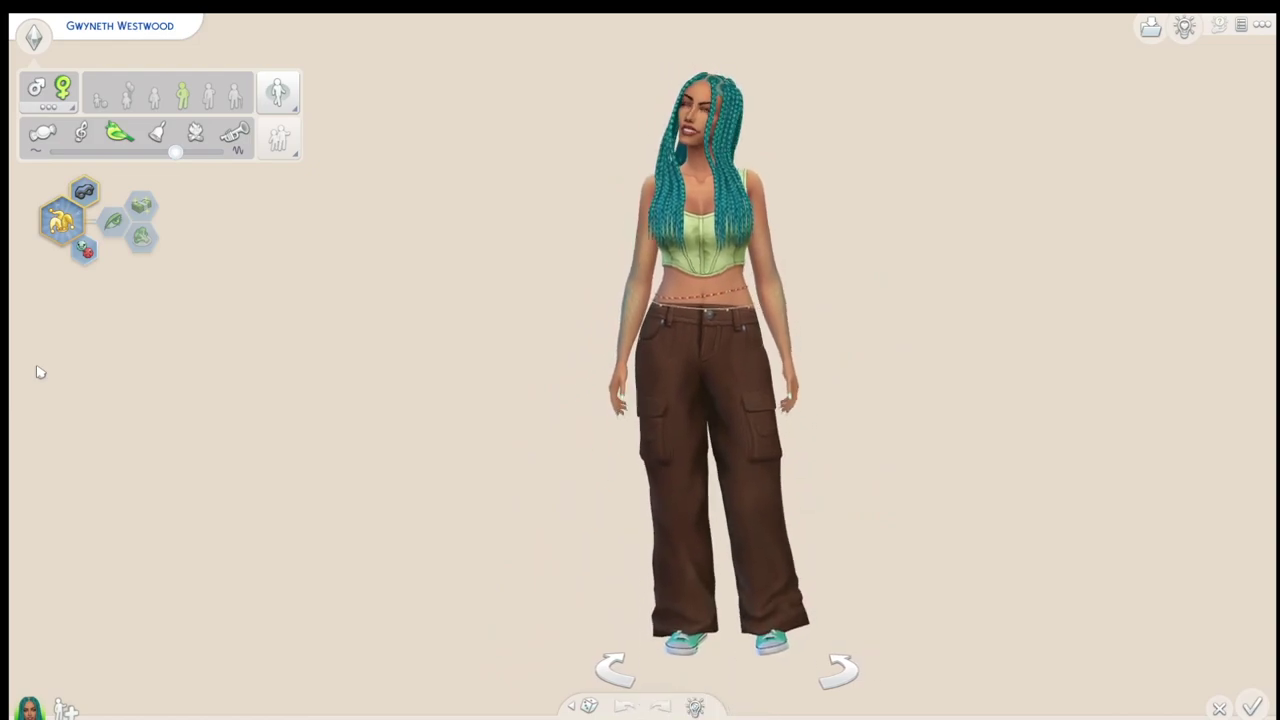
pyautogui.moveTo(35, 372); pyautogui.dragTo(400, 374)
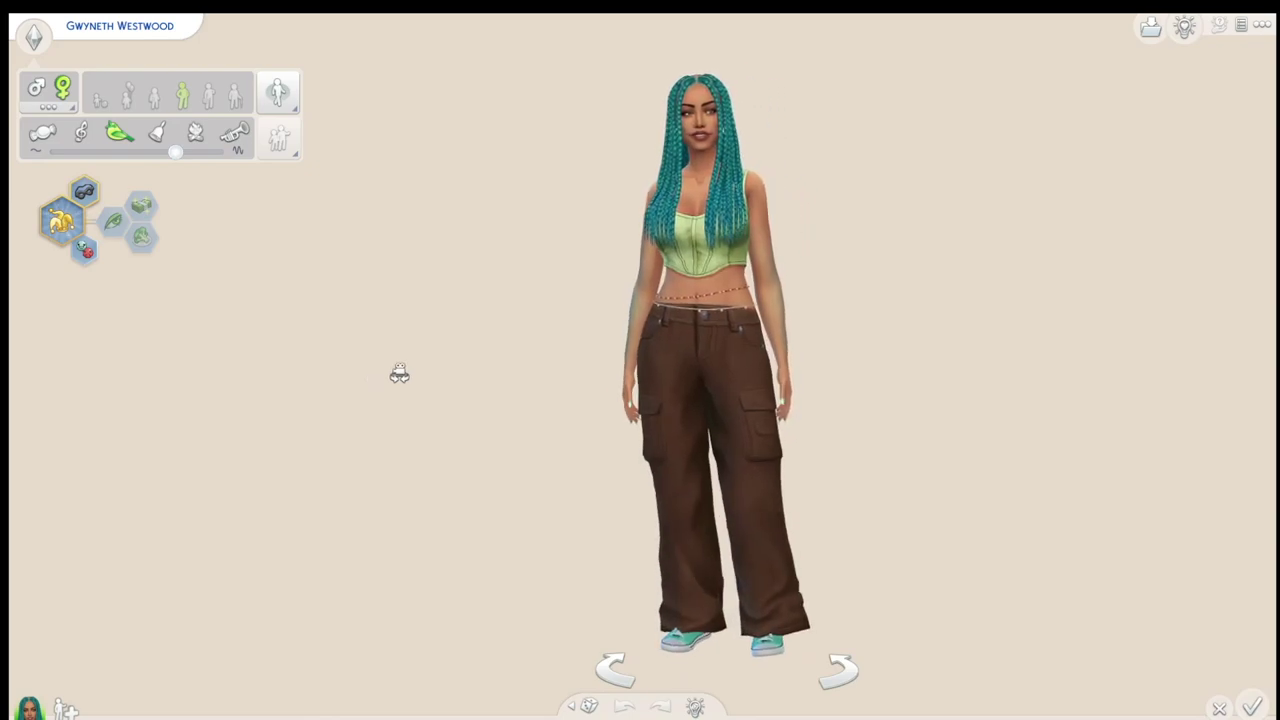
pyautogui.click(669, 380)
pyautogui.click(777, 240)
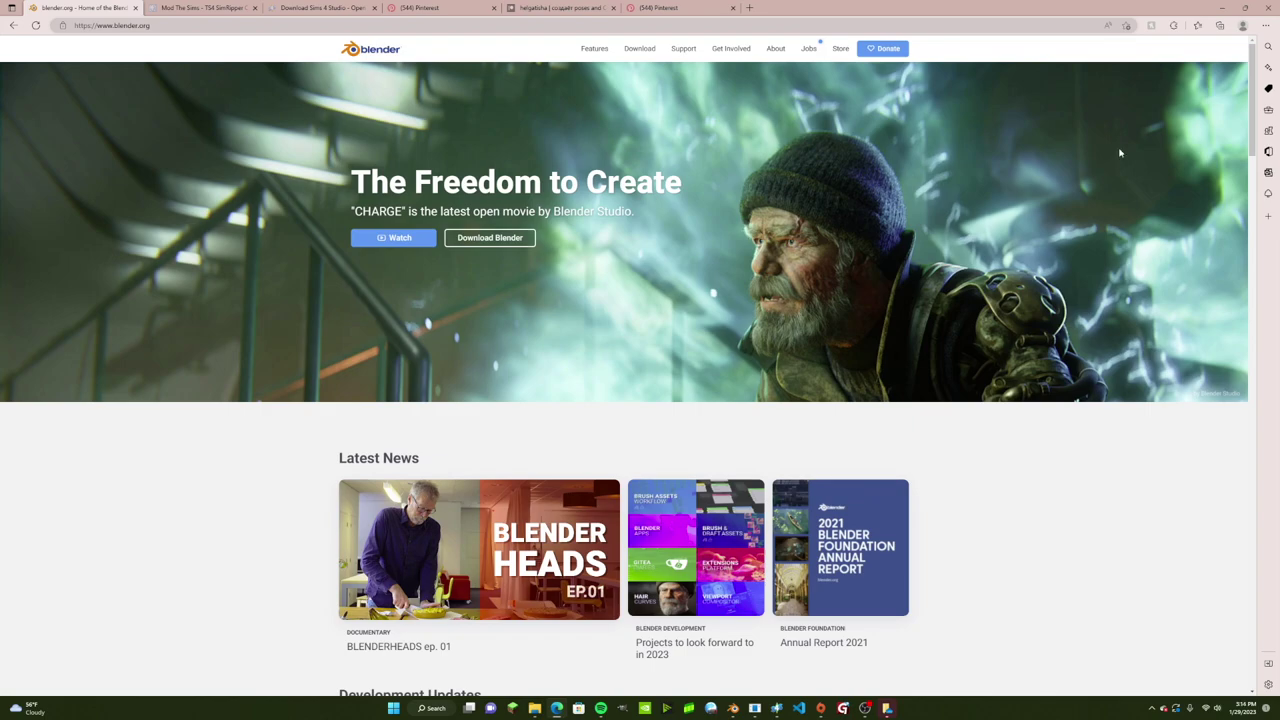
# Step: Go from blender.org's Download and Previous Versions pages to the Index of /release/ listing
pyautogui.click(639, 48)
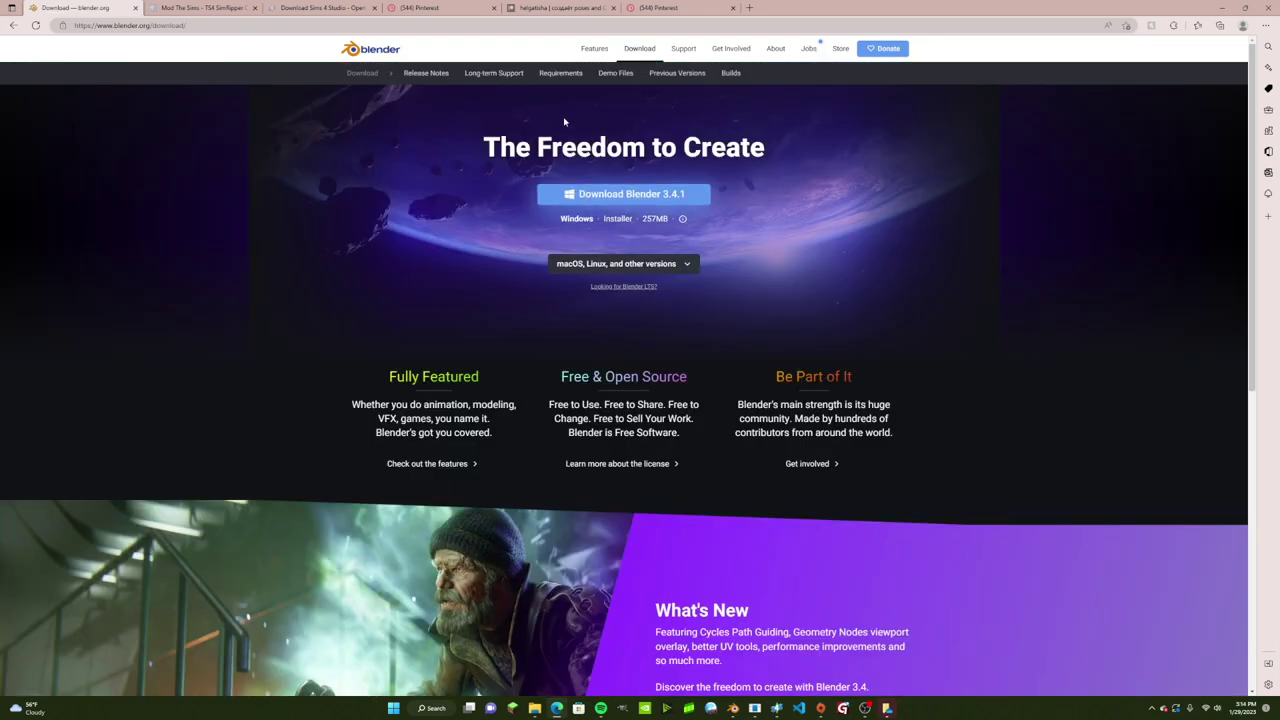
pyautogui.click(667, 77)
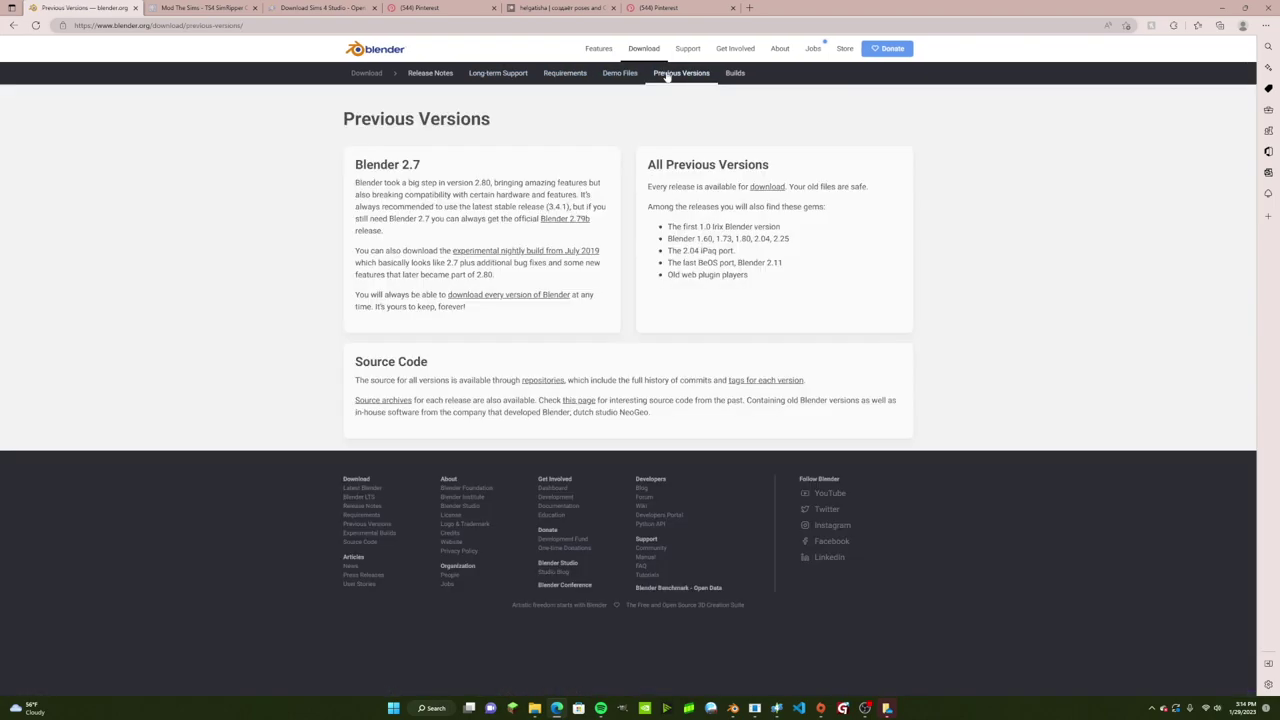
pyautogui.click(770, 188)
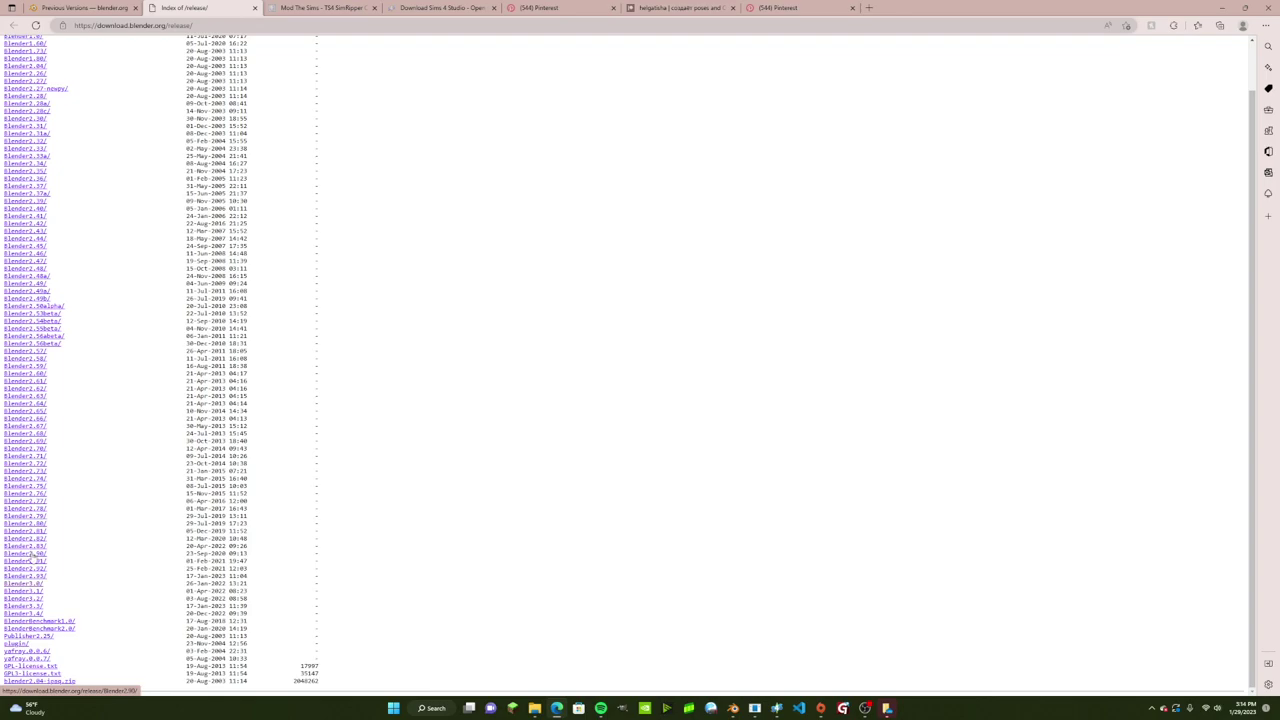
pyautogui.hotkey('ctrl', 'Tab')
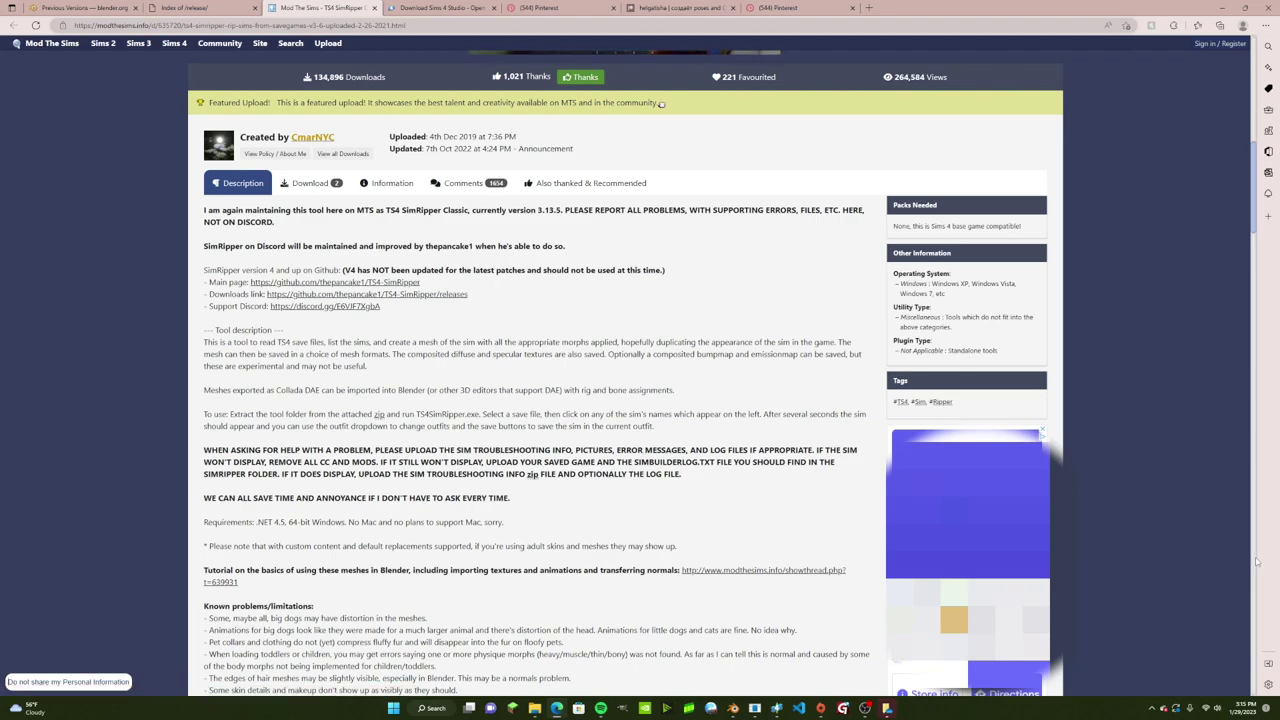
# Step: Show the TS4 SimRipper download files on its Mod The Sims page
pyautogui.click(310, 183)
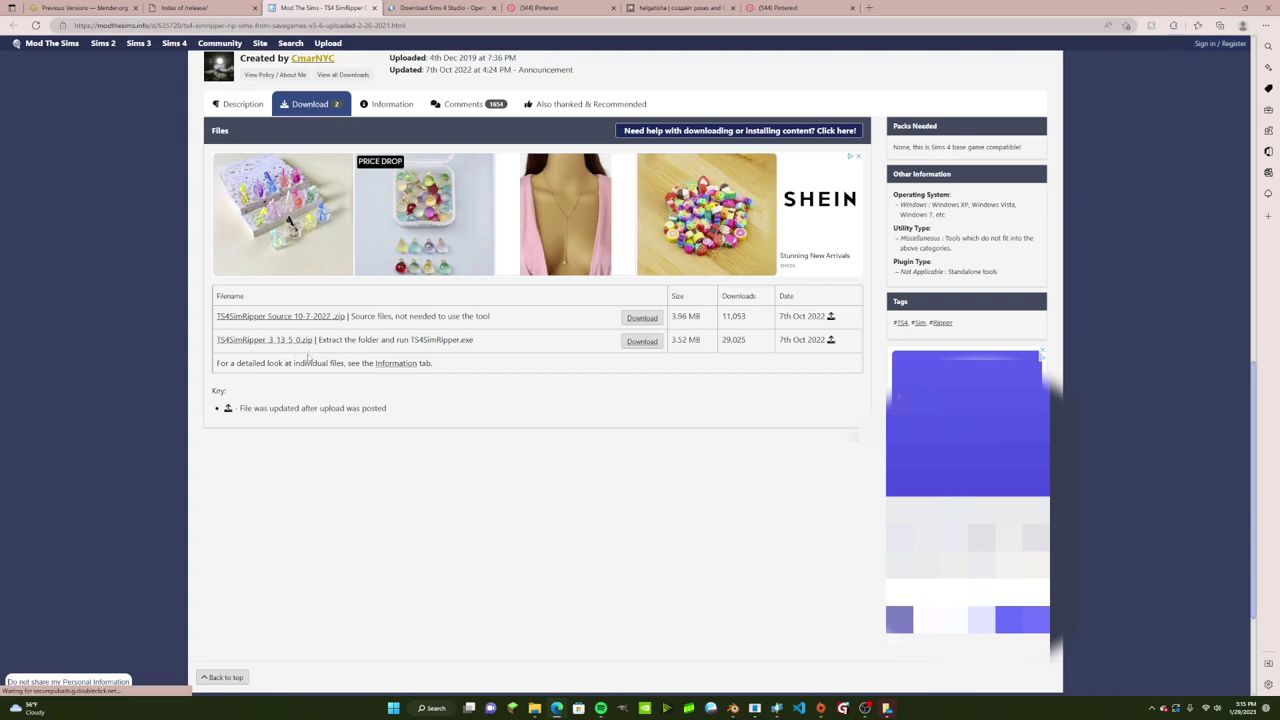
pyautogui.hotkey('ctrl', 'Tab')
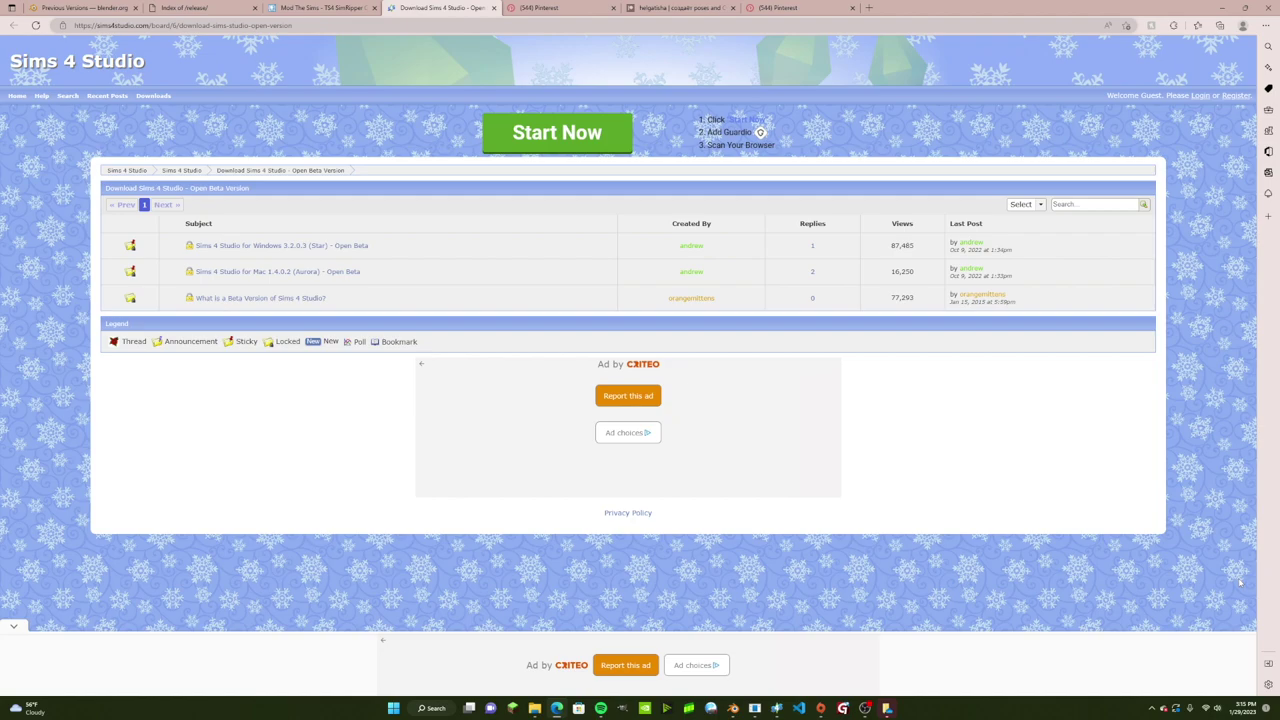
# Step: Move to the Pinterest 'sims 4 poses' results that lead to the Model V.2 post
pyautogui.hotkey('ctrl', 'Tab')
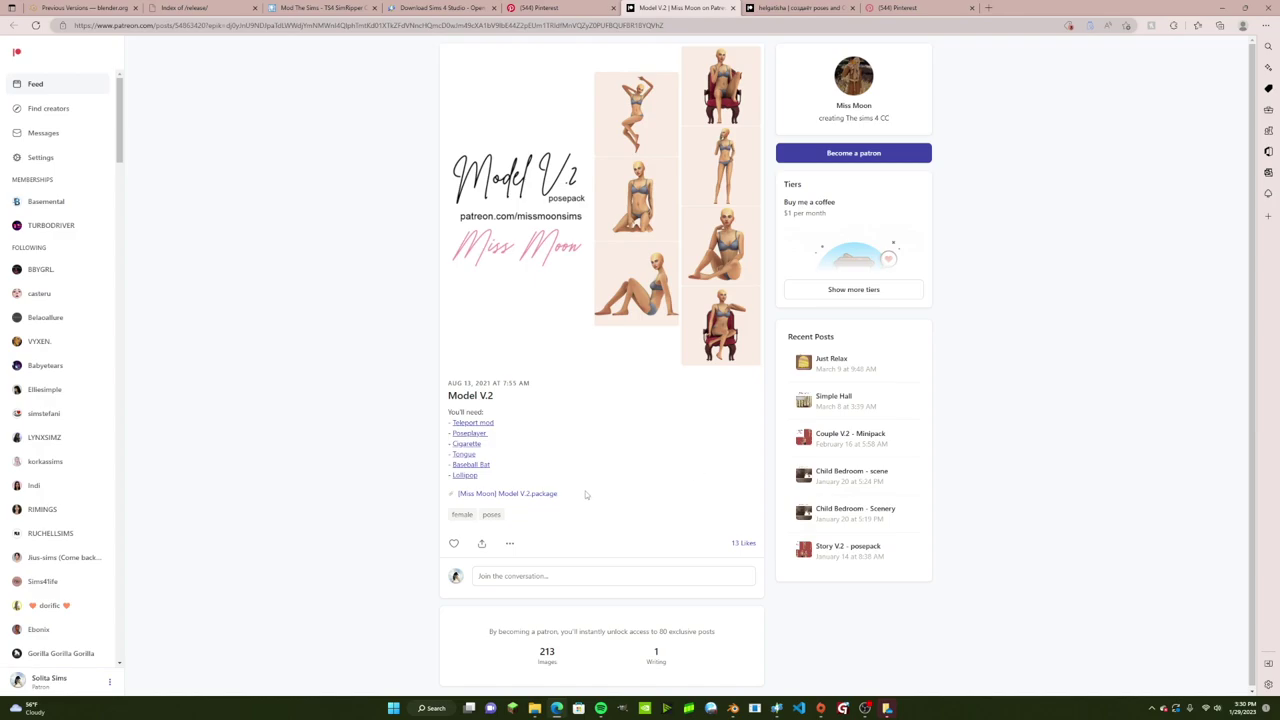
# Step: Download the [Miss Moon] Model V.2.package attachment from the Patreon post
pyautogui.click(550, 497)
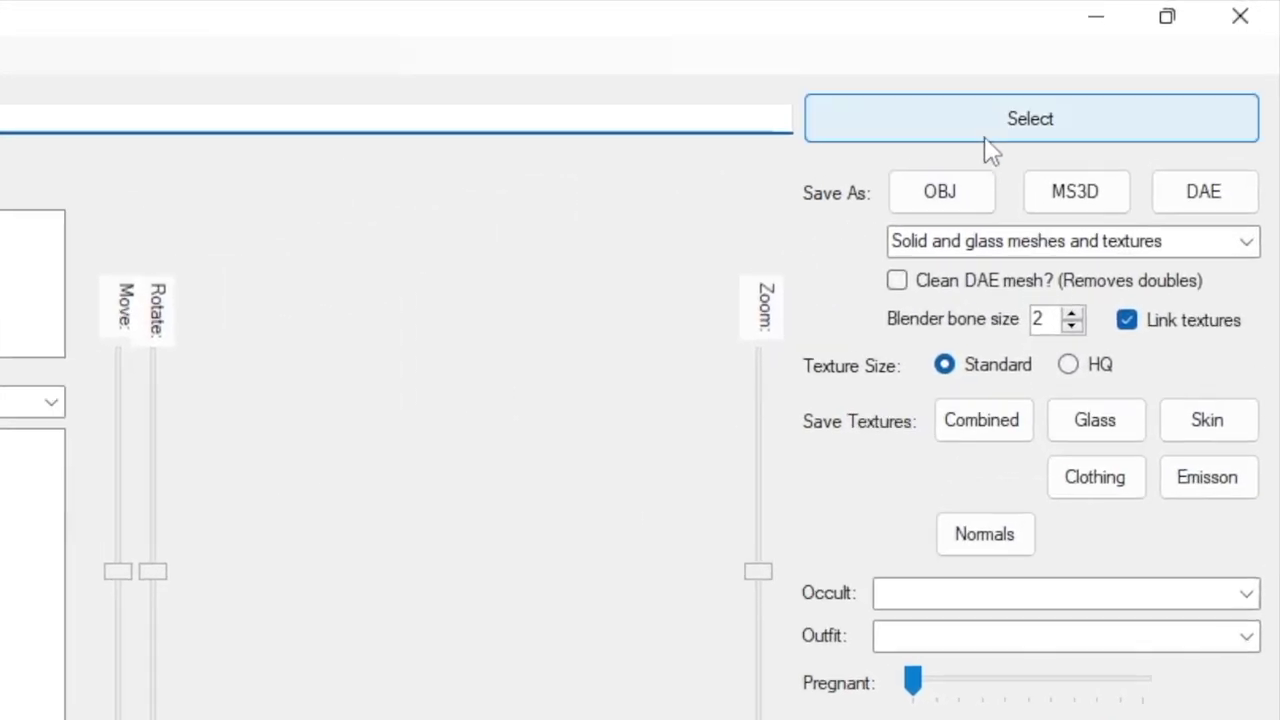
# Step: Open Slot_00009445.save as the game save in TS4 SimRipper Classic
pyautogui.click(988, 136)
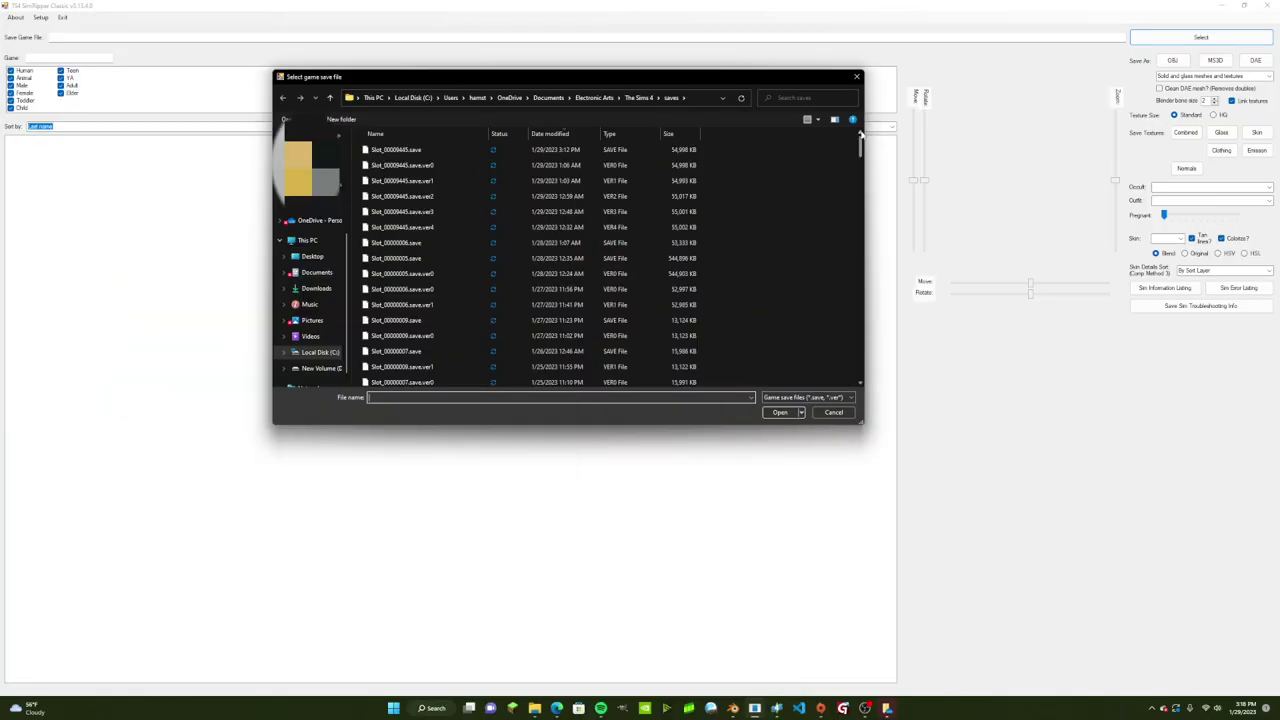
pyautogui.click(425, 153)
pyautogui.doubleClick(425, 153)
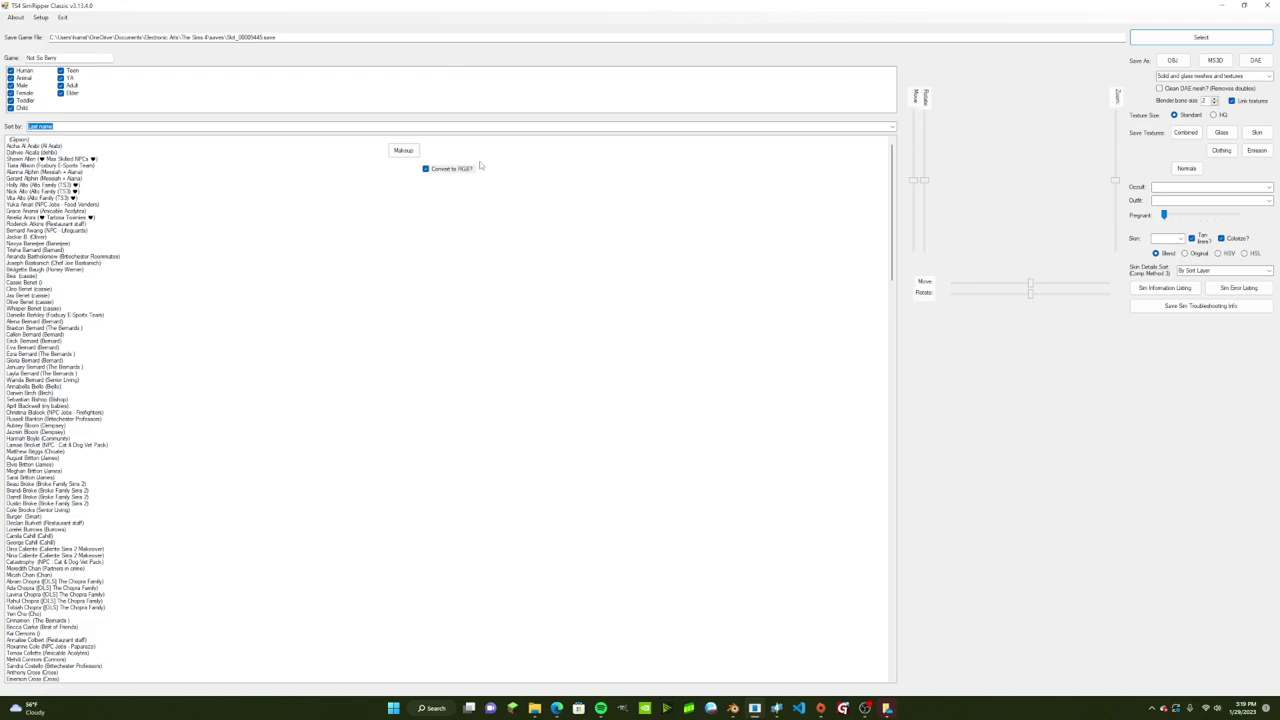
pyautogui.moveTo(890, 160); pyautogui.dragTo(932, 581)
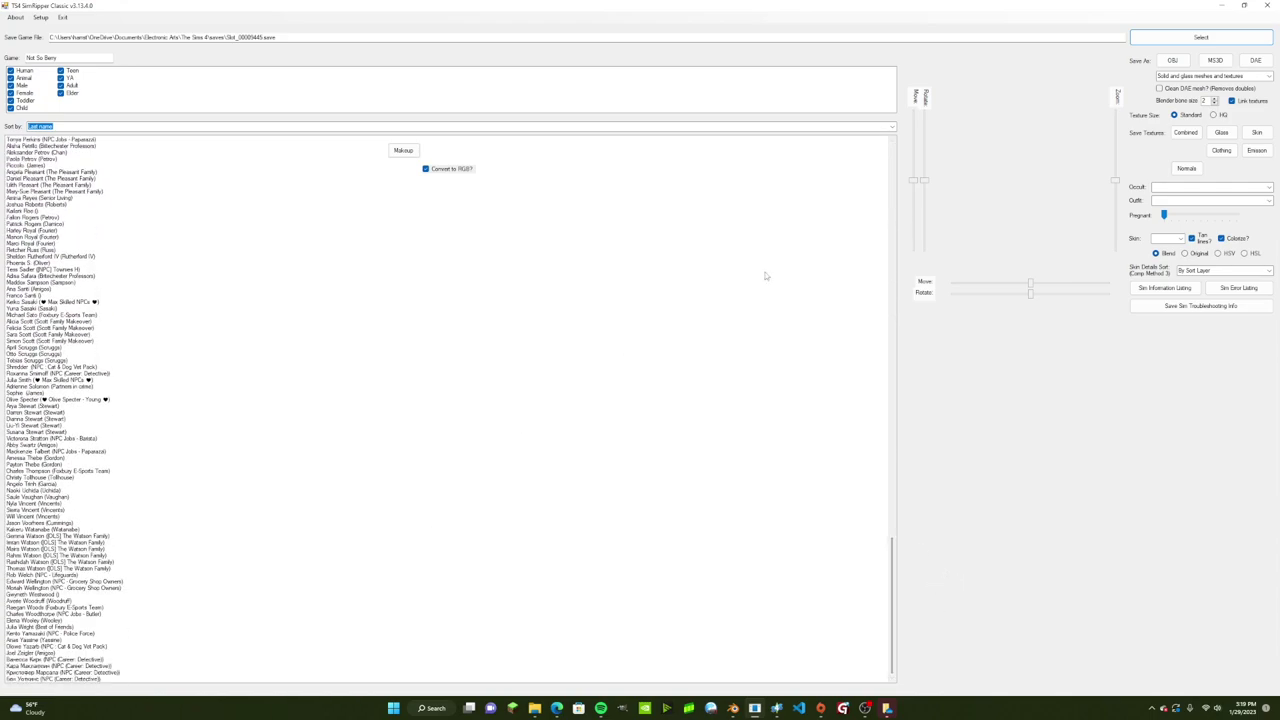
# Step: Keep the Sim list sorted by last name and load the teal-braided Sim's model
pyautogui.click(893, 127)
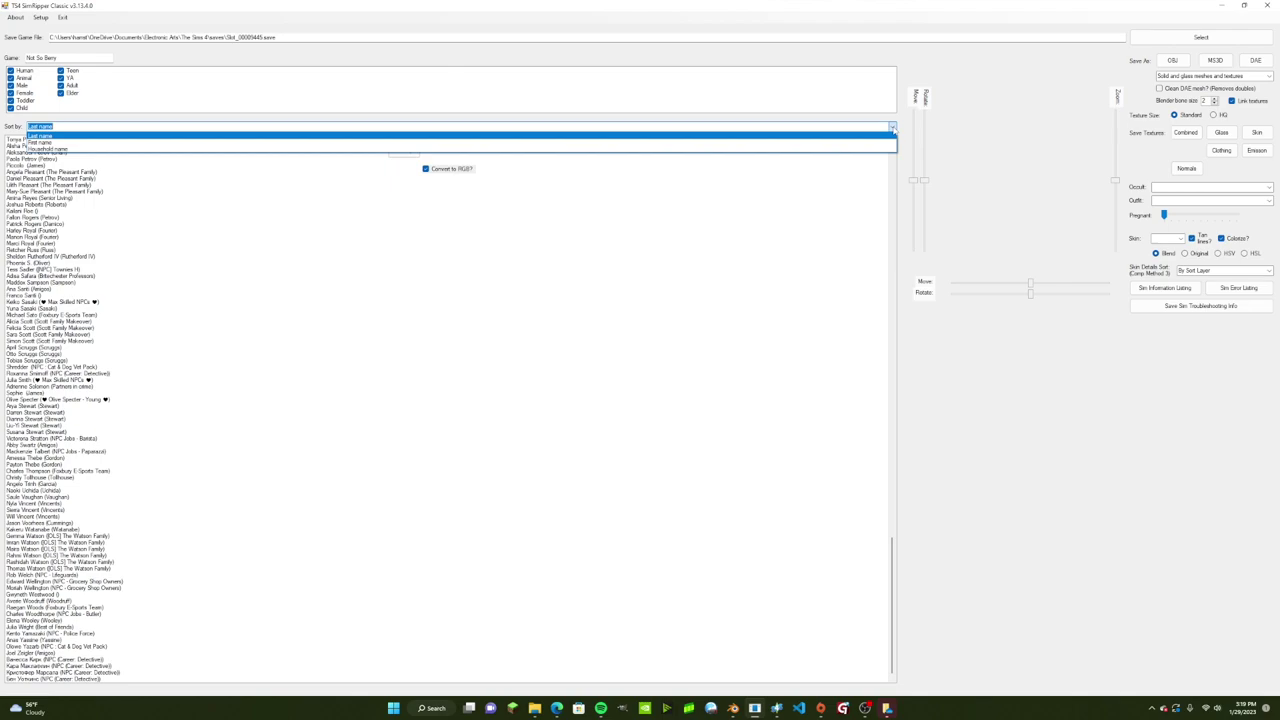
pyautogui.click(893, 128)
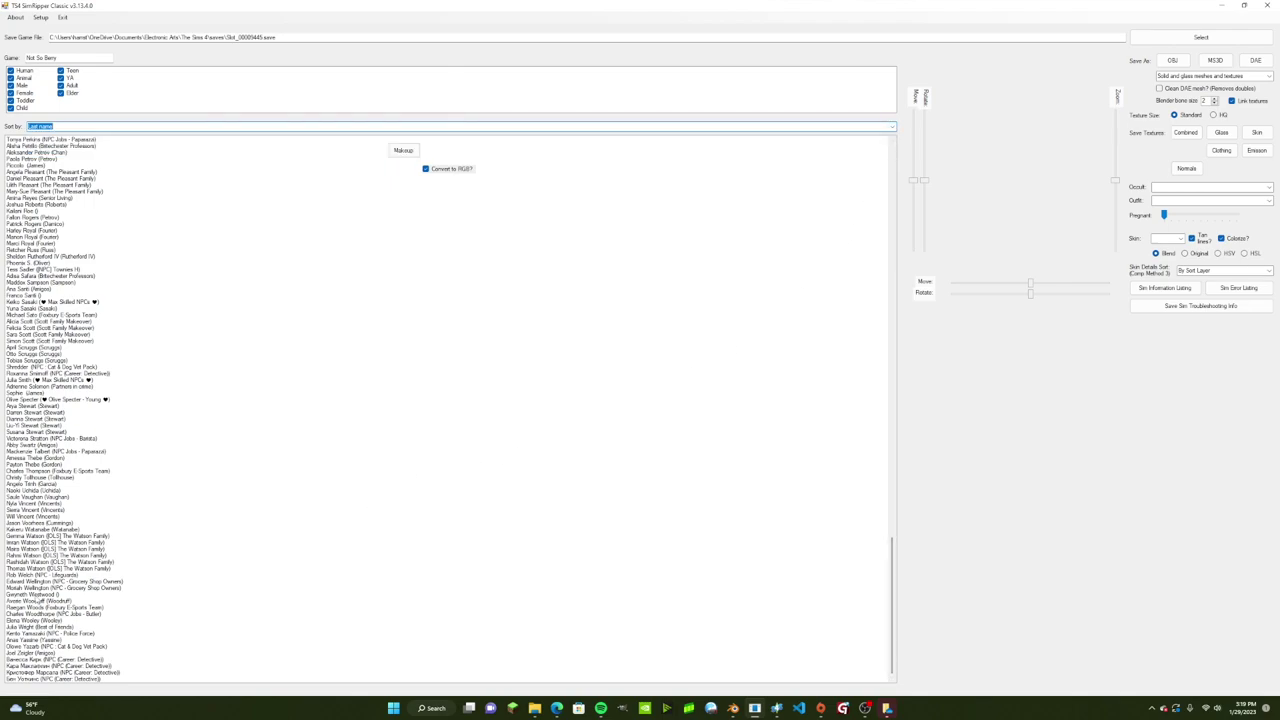
pyautogui.click(42, 595)
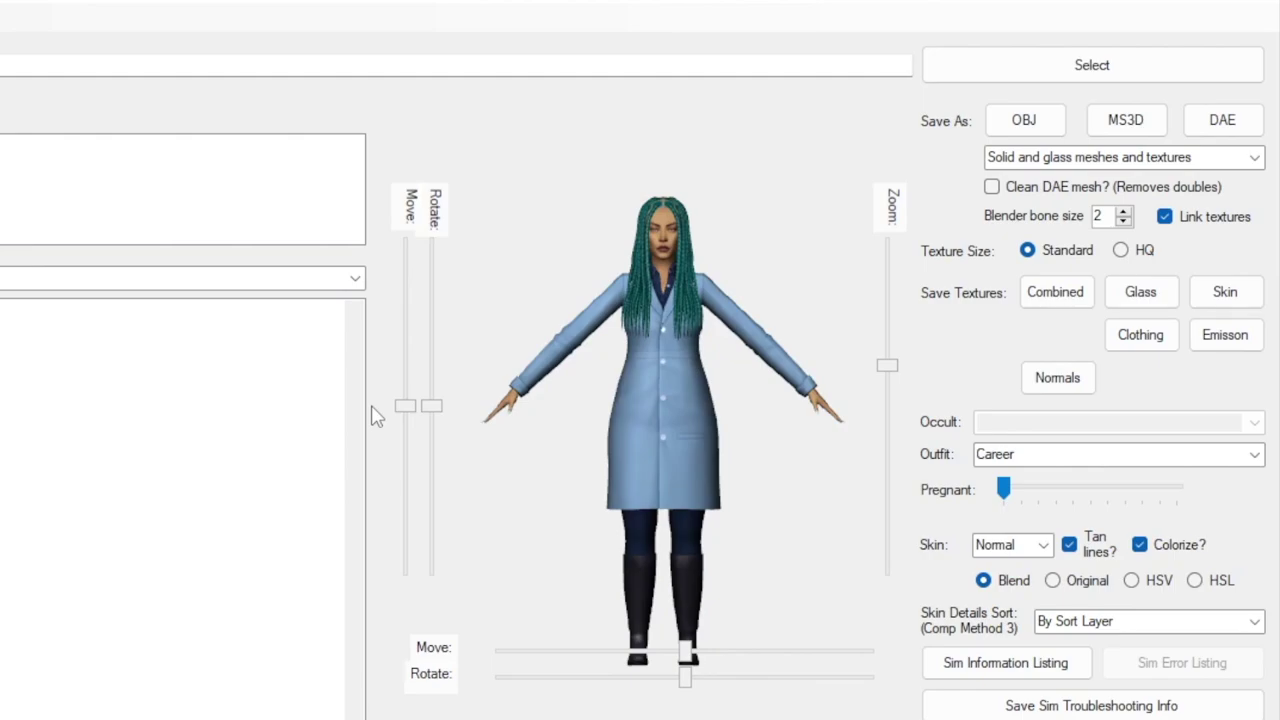
# Step: Step the Outfit dropdown to HotWeather3, then zoom and shift the preview to inspect the dress
pyautogui.click(1254, 456)
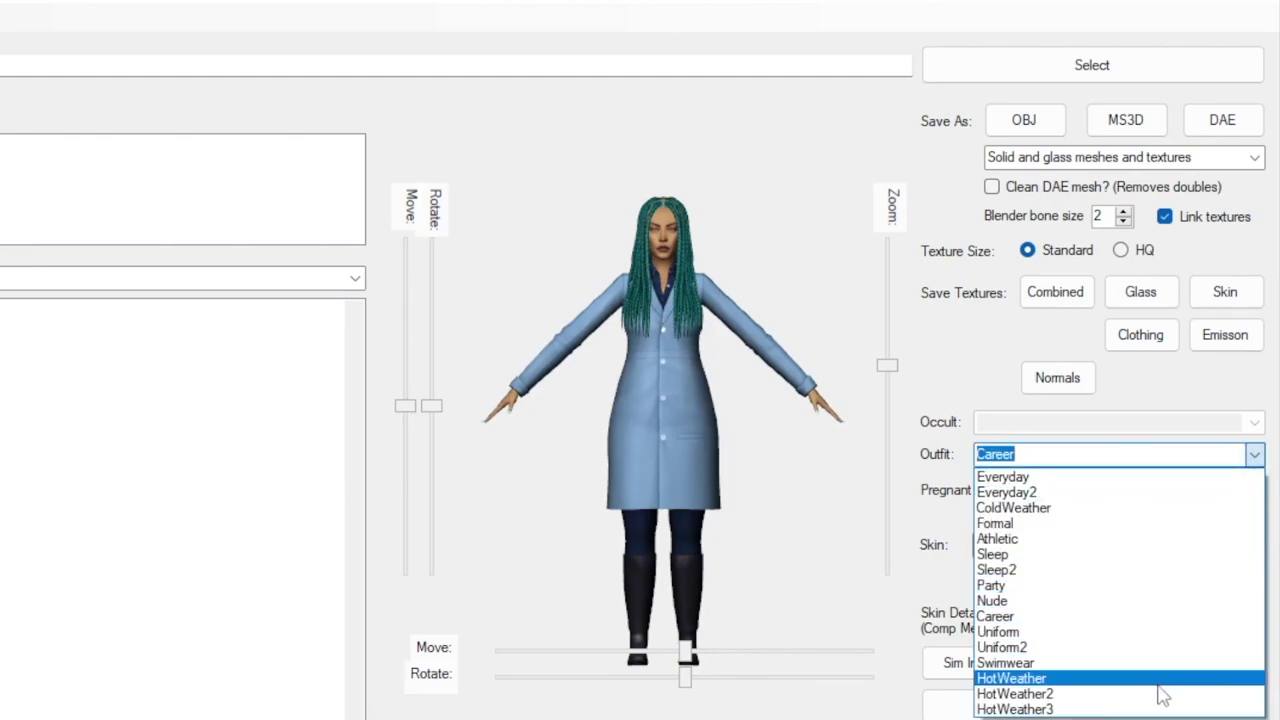
pyautogui.click(1148, 716)
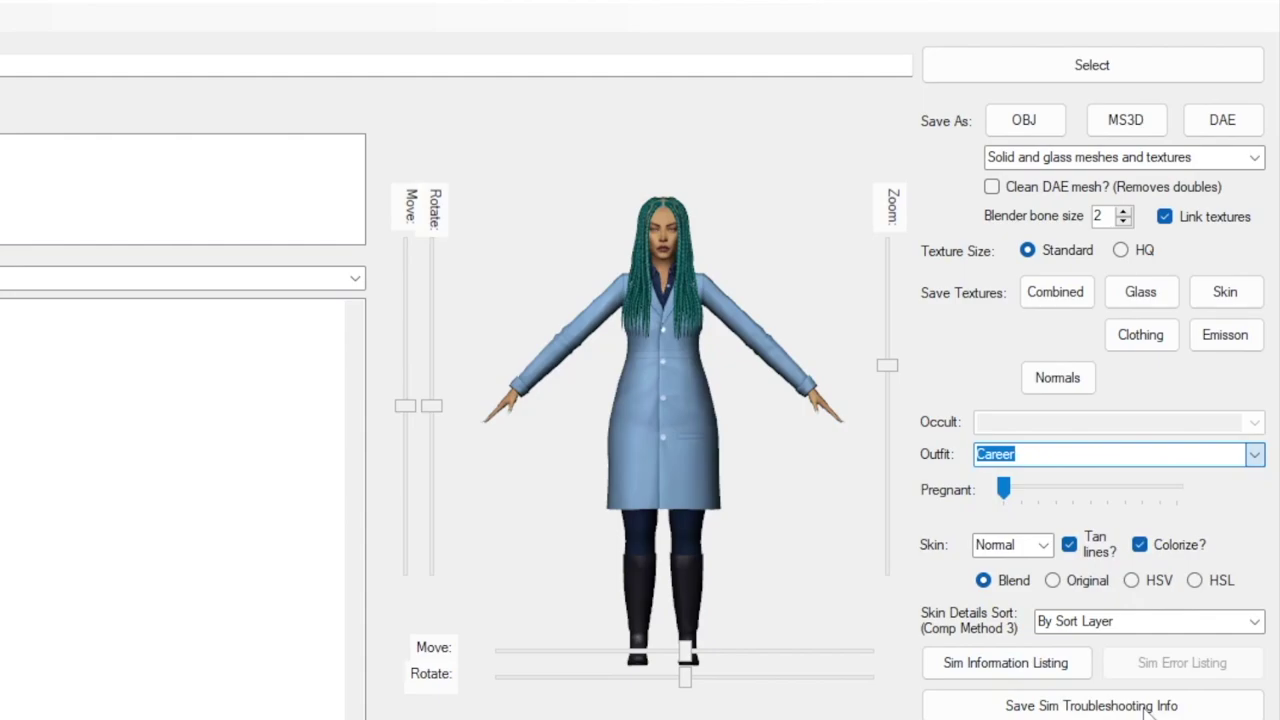
pyautogui.press('Down')
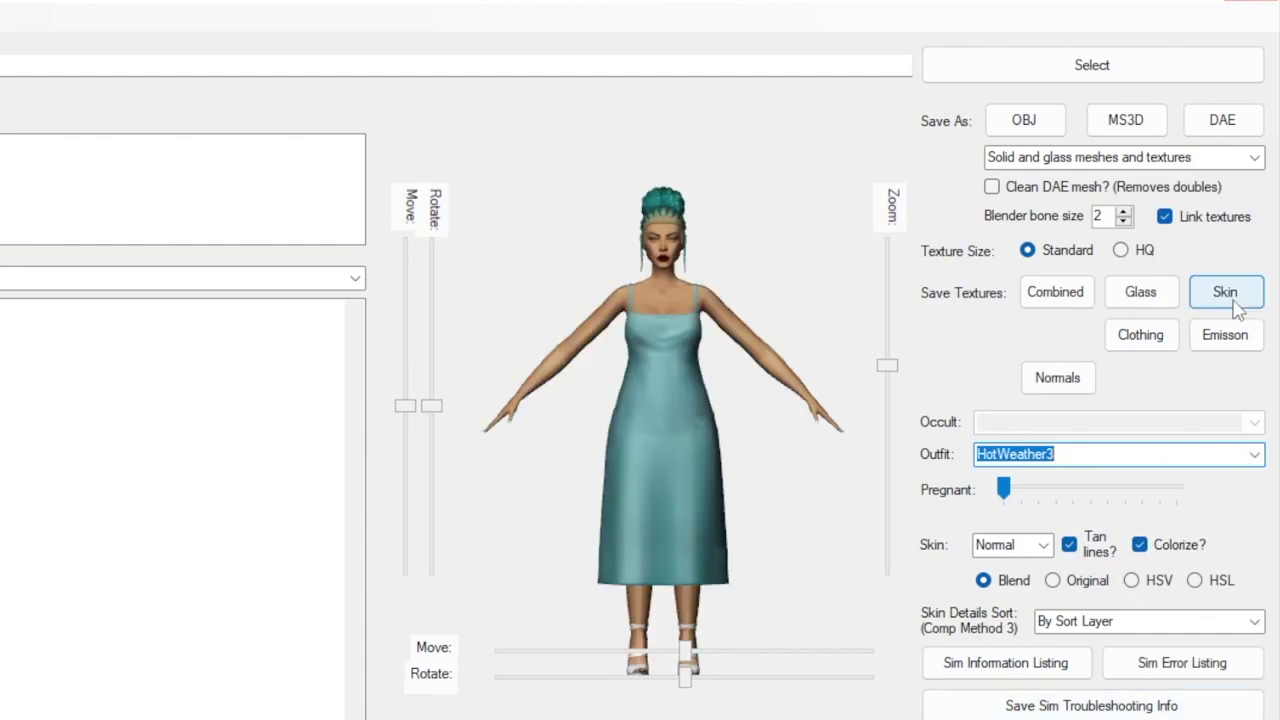
pyautogui.moveTo(405, 405); pyautogui.dragTo(405, 455)
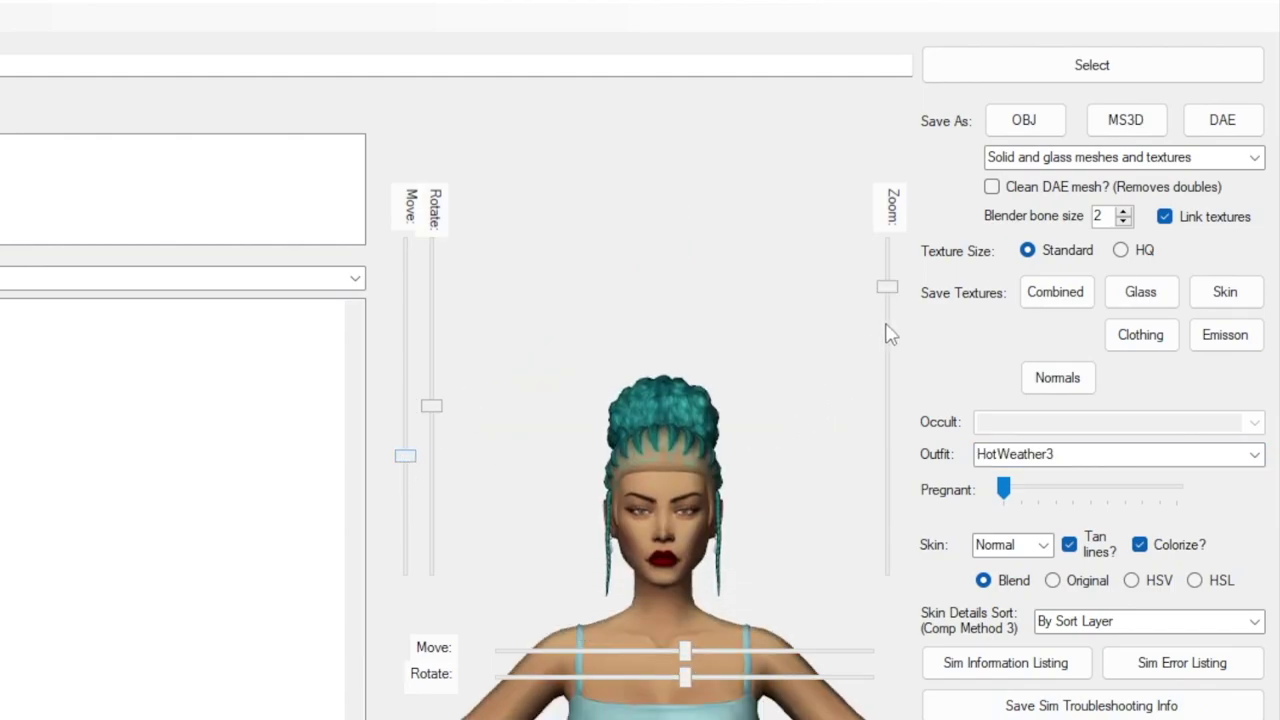
pyautogui.moveTo(888, 292); pyautogui.dragTo(887, 374)
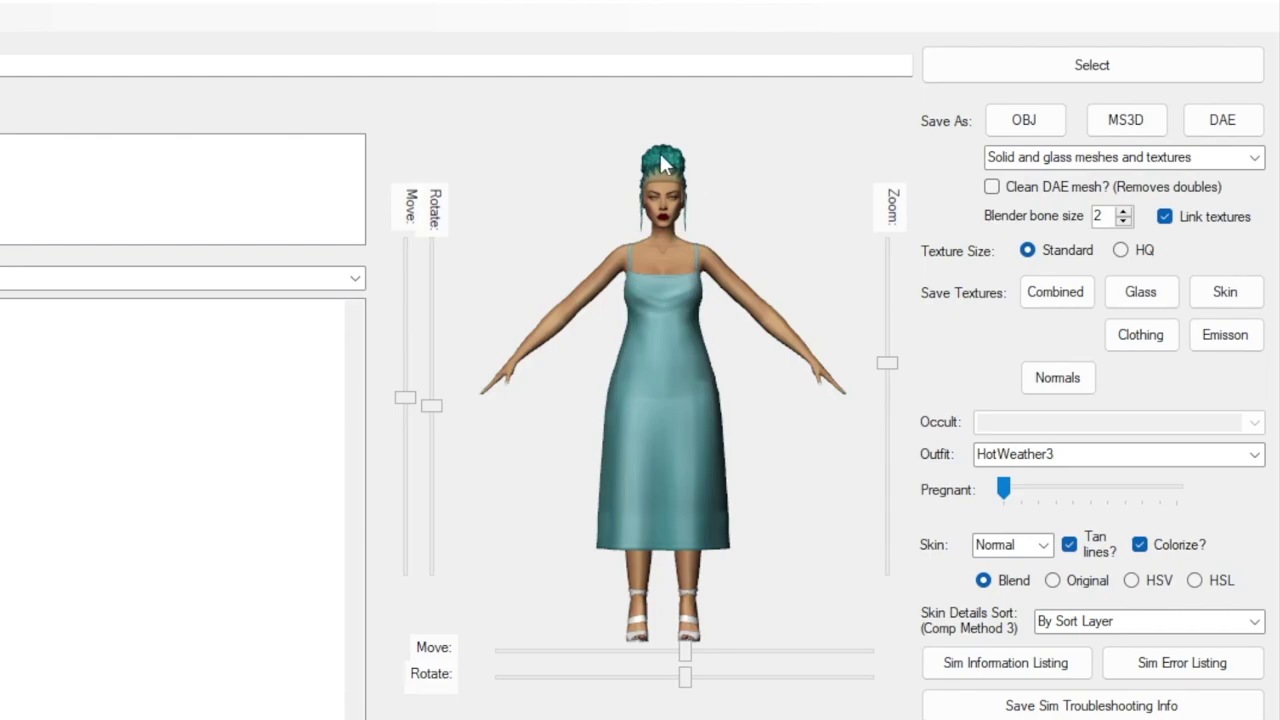
pyautogui.moveTo(886, 363); pyautogui.dragTo(887, 267)
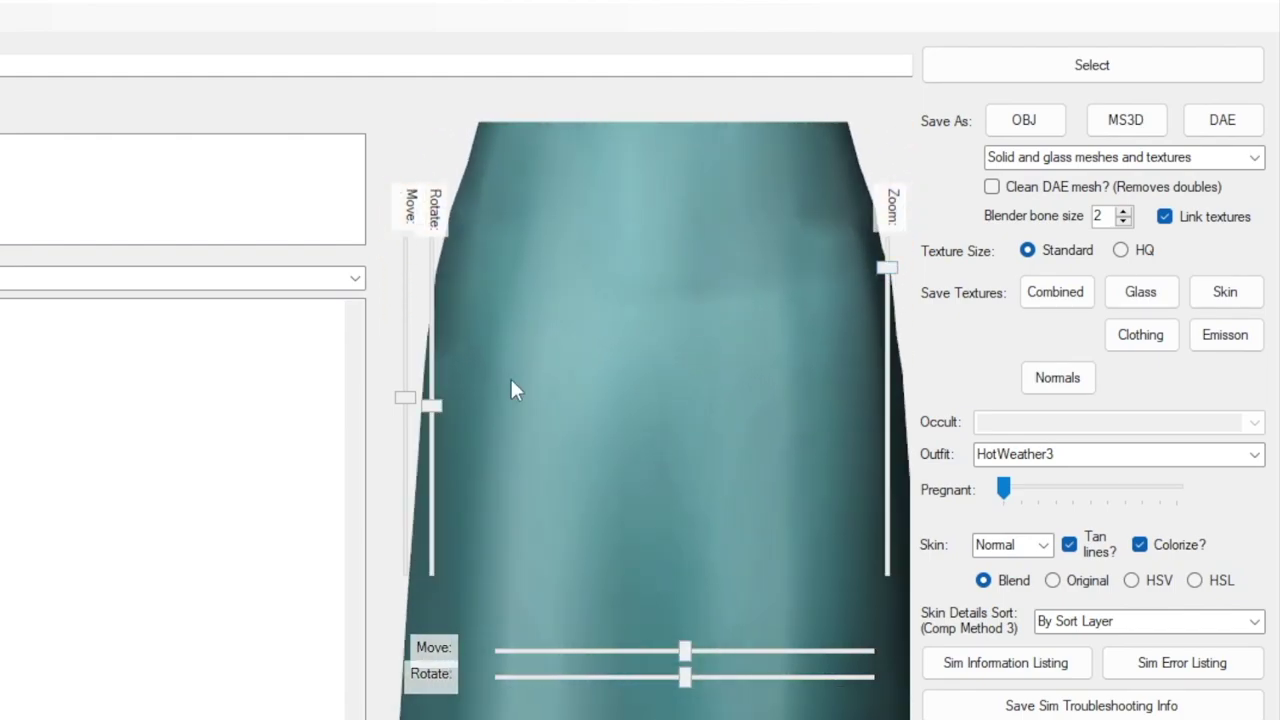
pyautogui.moveTo(404, 399); pyautogui.dragTo(428, 465)
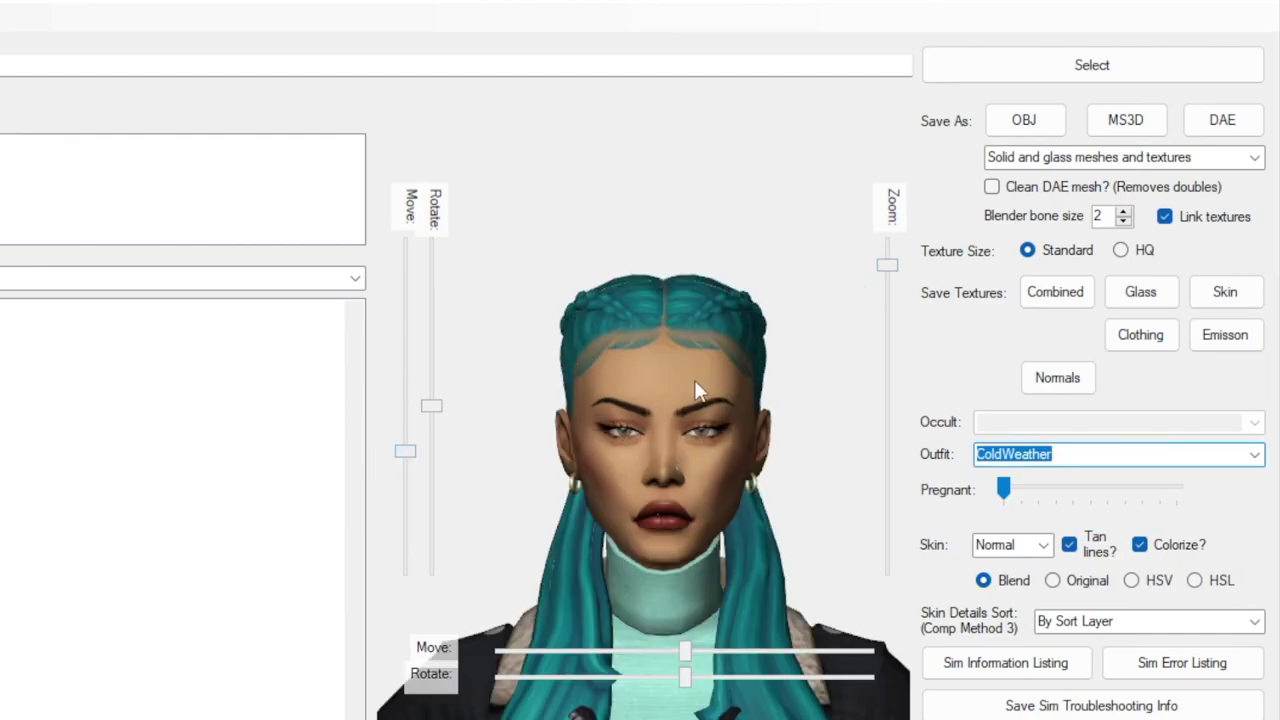
pyautogui.moveTo(887, 286); pyautogui.dragTo(887, 373)
pyautogui.moveTo(405, 451); pyautogui.dragTo(405, 387)
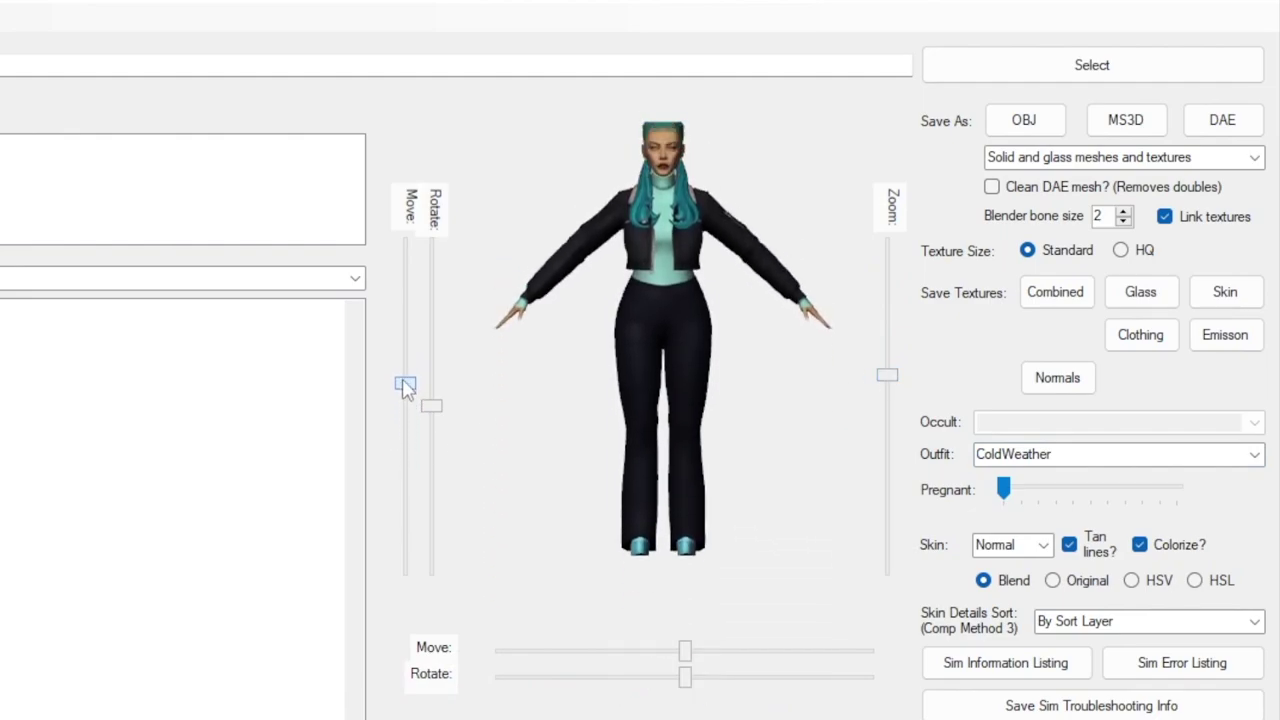
pyautogui.moveTo(888, 374); pyautogui.dragTo(887, 273)
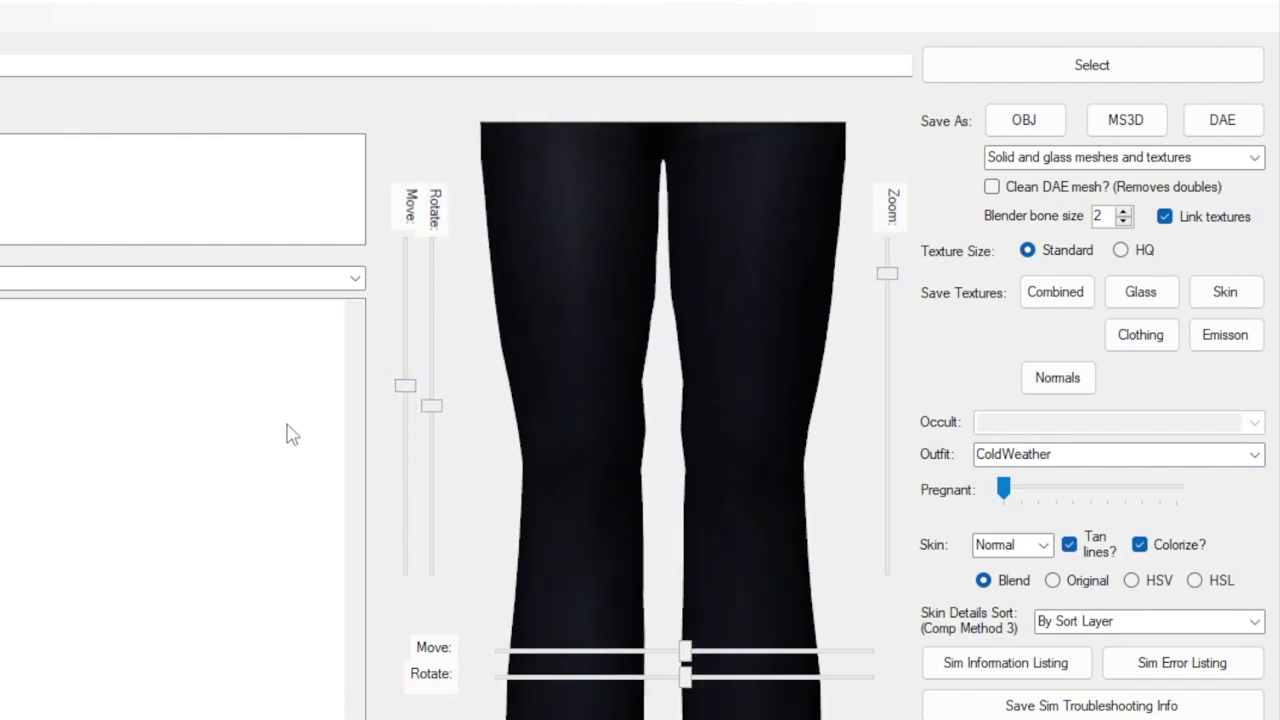
pyautogui.moveTo(408, 386); pyautogui.dragTo(434, 451)
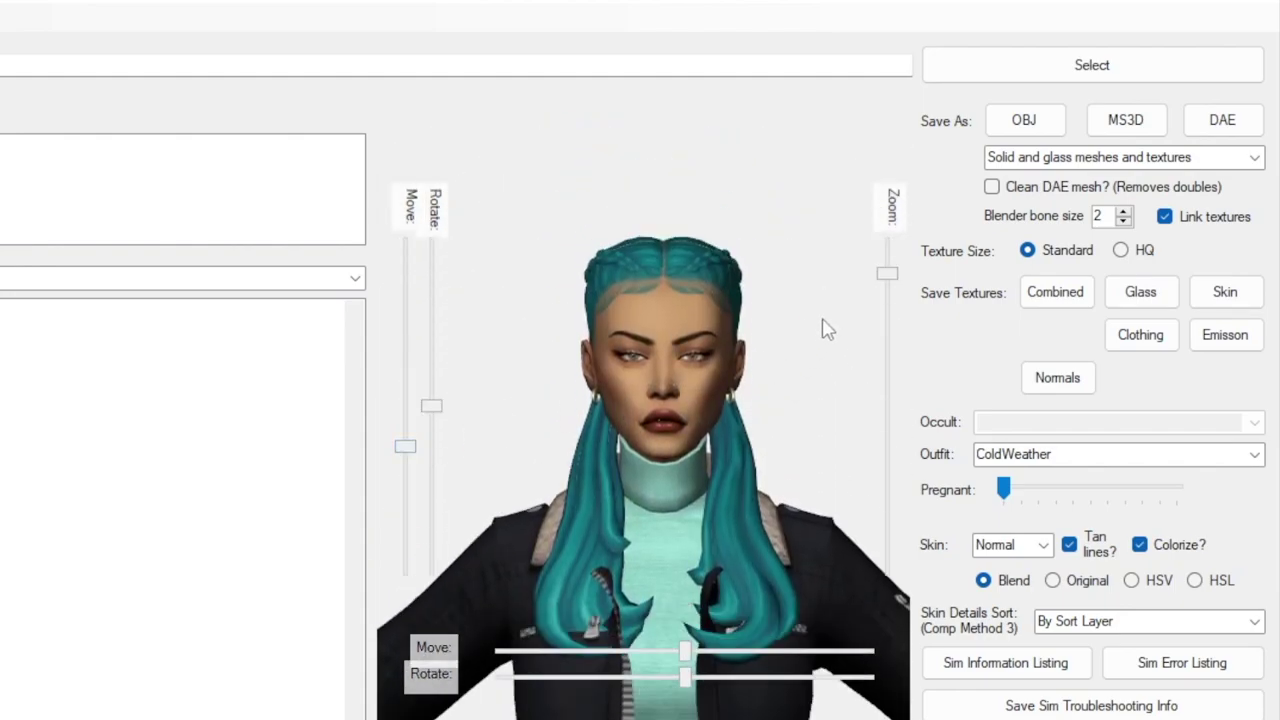
pyautogui.moveTo(887, 275); pyautogui.dragTo(887, 266)
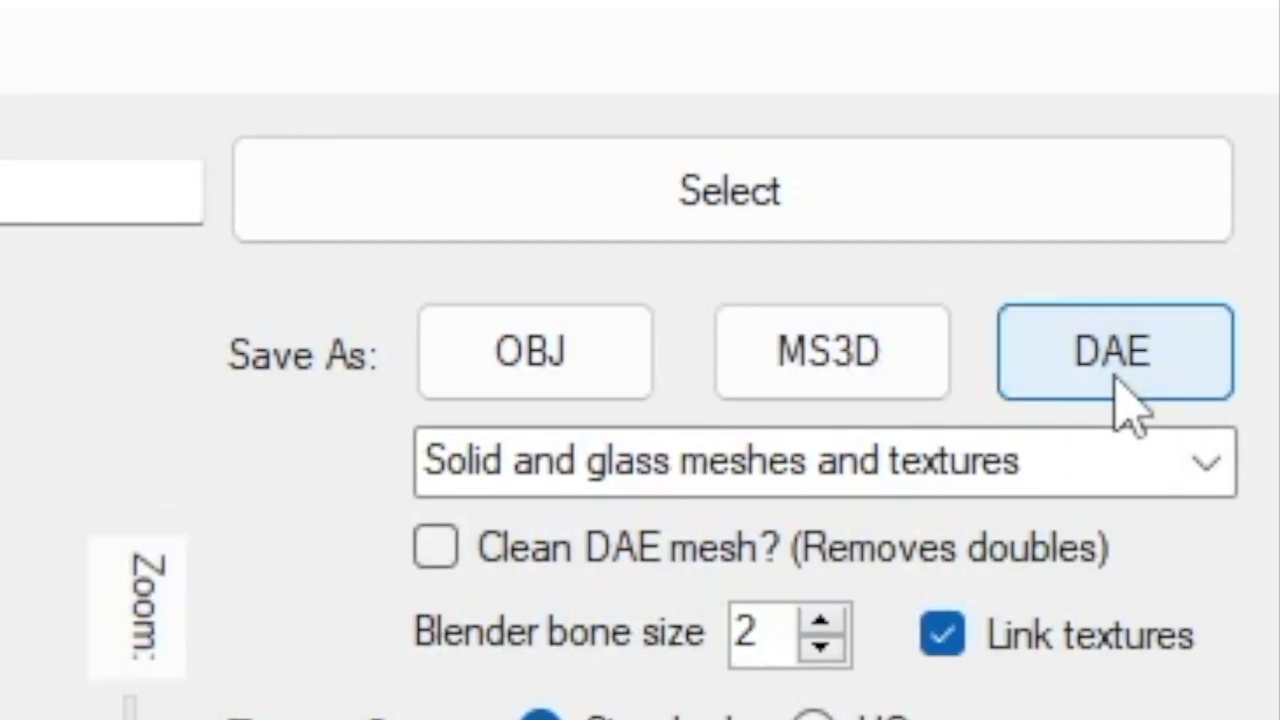
# Step: Export the Sim as a DAE into the DAEs folder with HW appended to the file name
pyautogui.click(1116, 378)
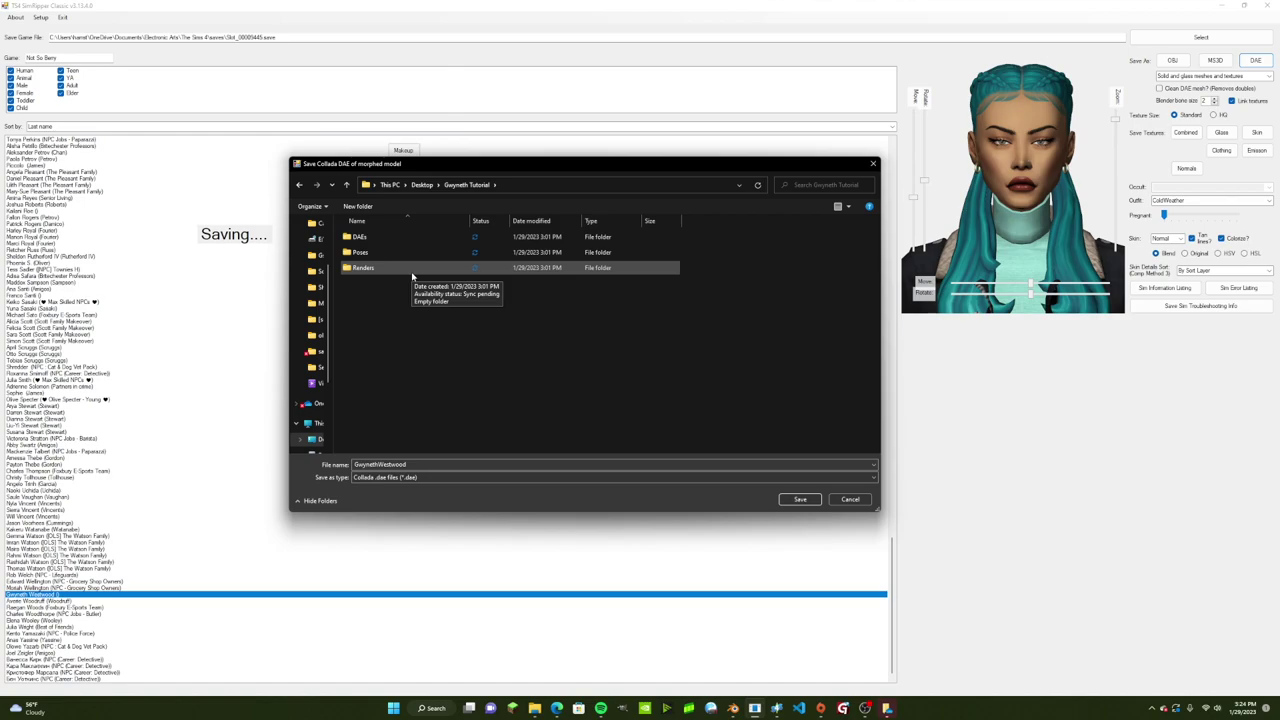
pyautogui.doubleClick(395, 236)
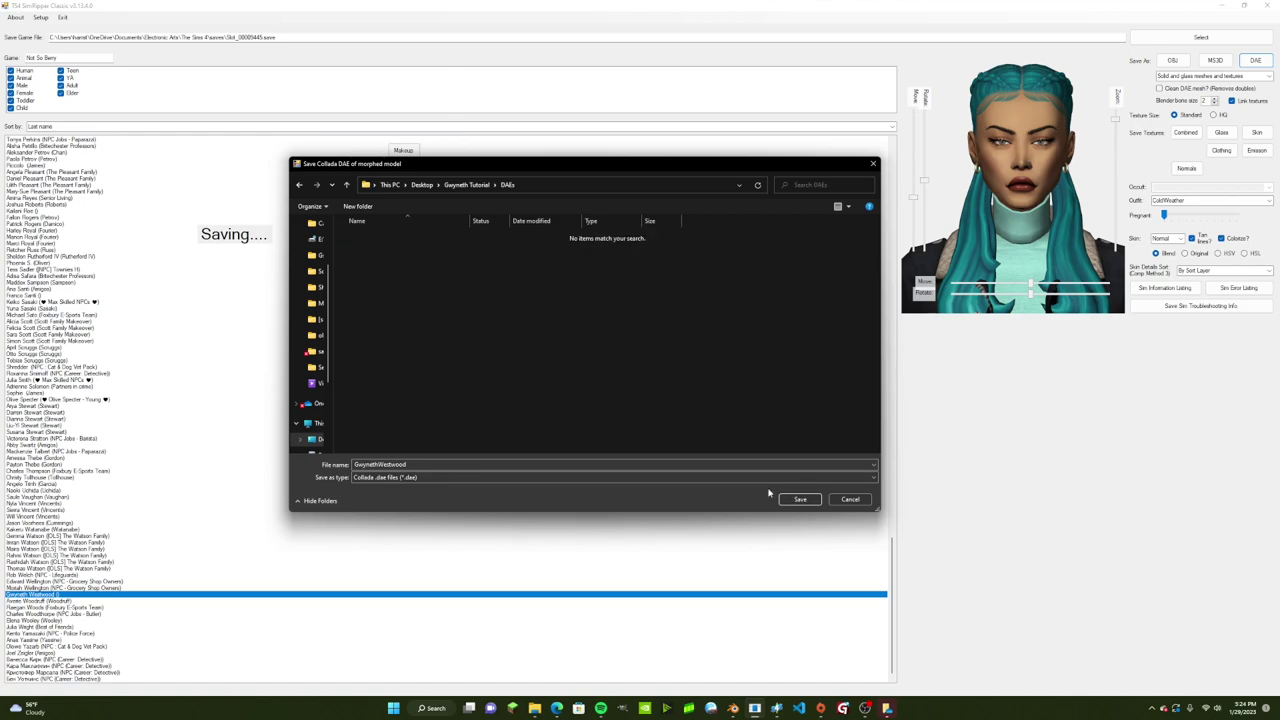
pyautogui.doubleClick(352, 466)
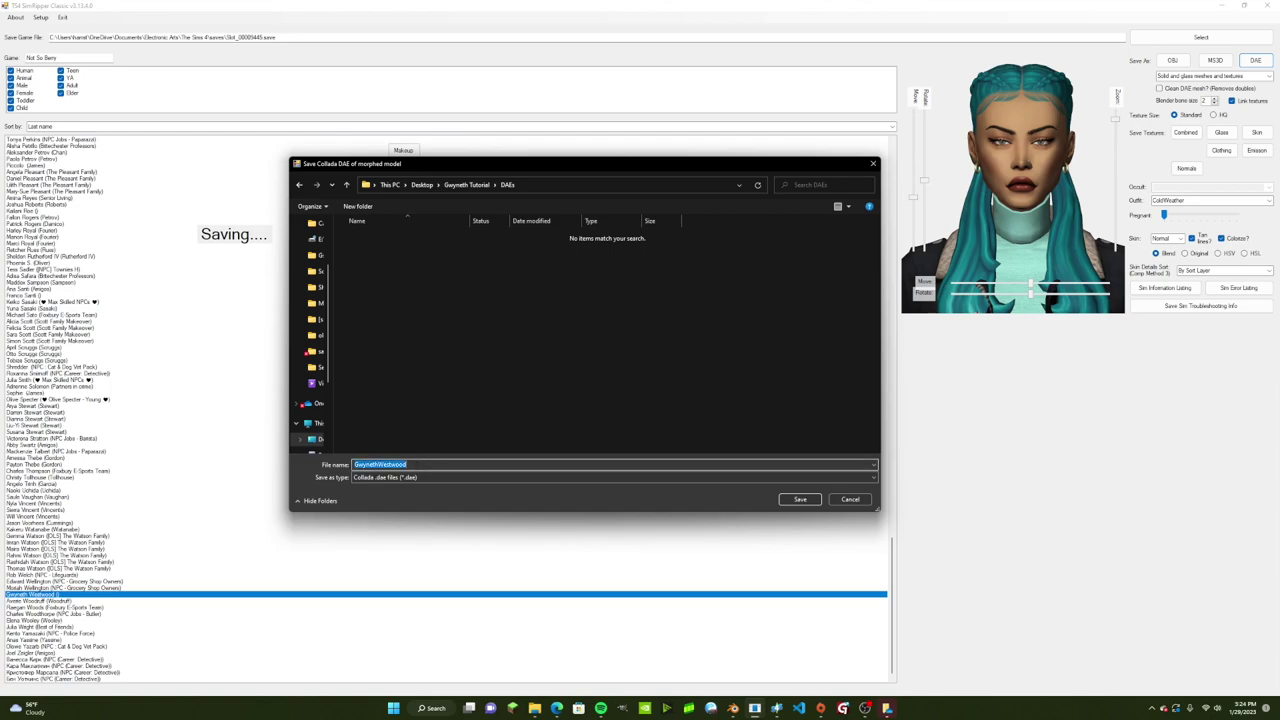
pyautogui.click(407, 464)
pyautogui.write('HW1')
pyautogui.click(793, 499)
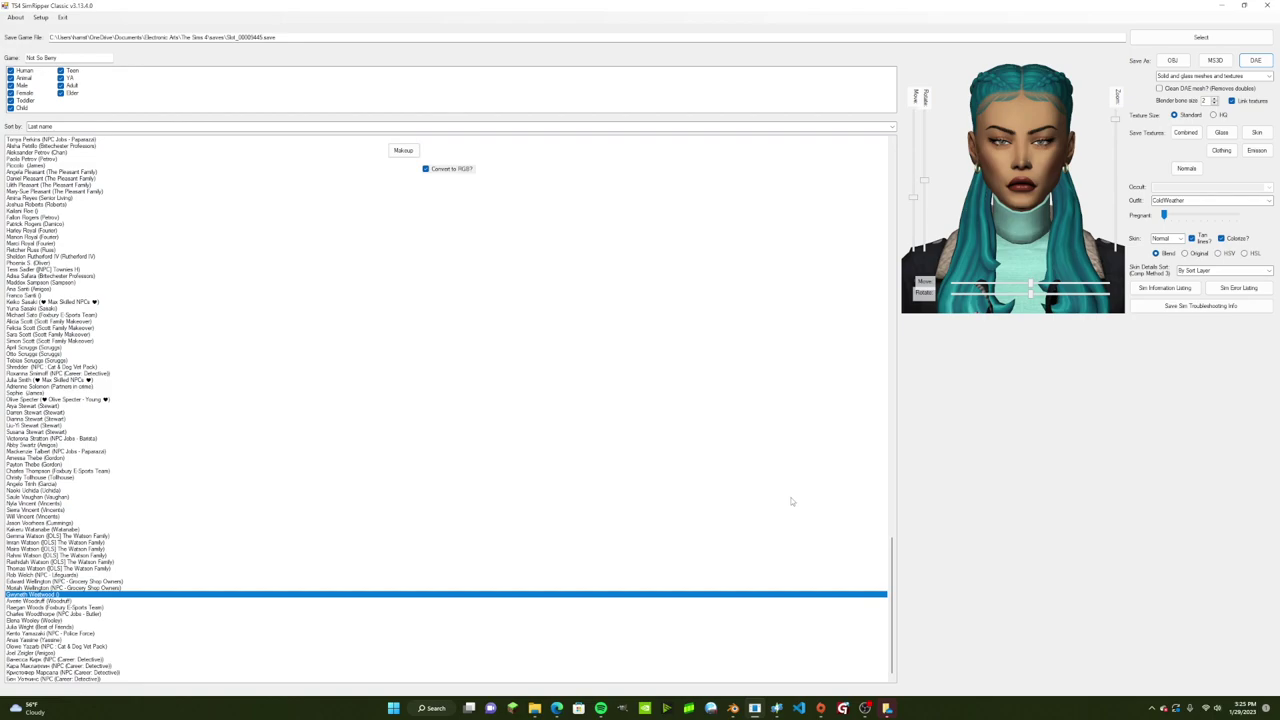
pyautogui.hotkey('alt', 'Tab')
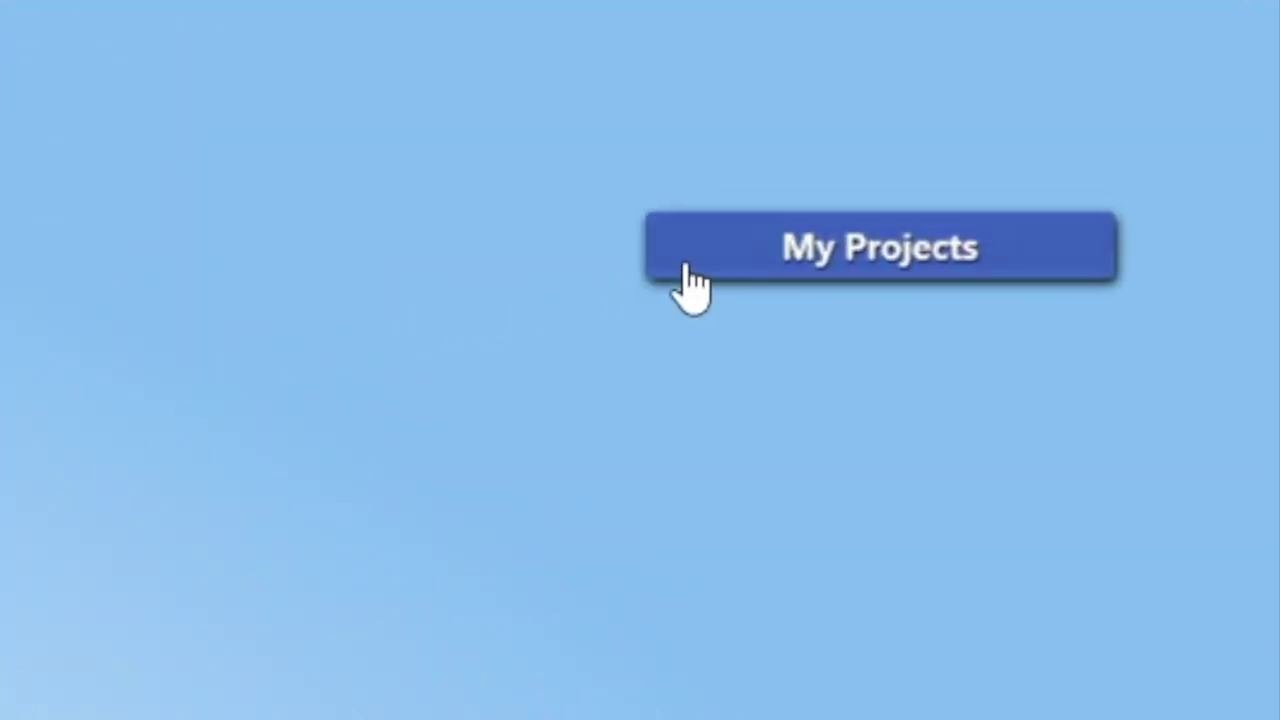
# Step: Open the Model V.2 pose package from My Projects and select clip #6 in its Clips tab
pyautogui.click(688, 268)
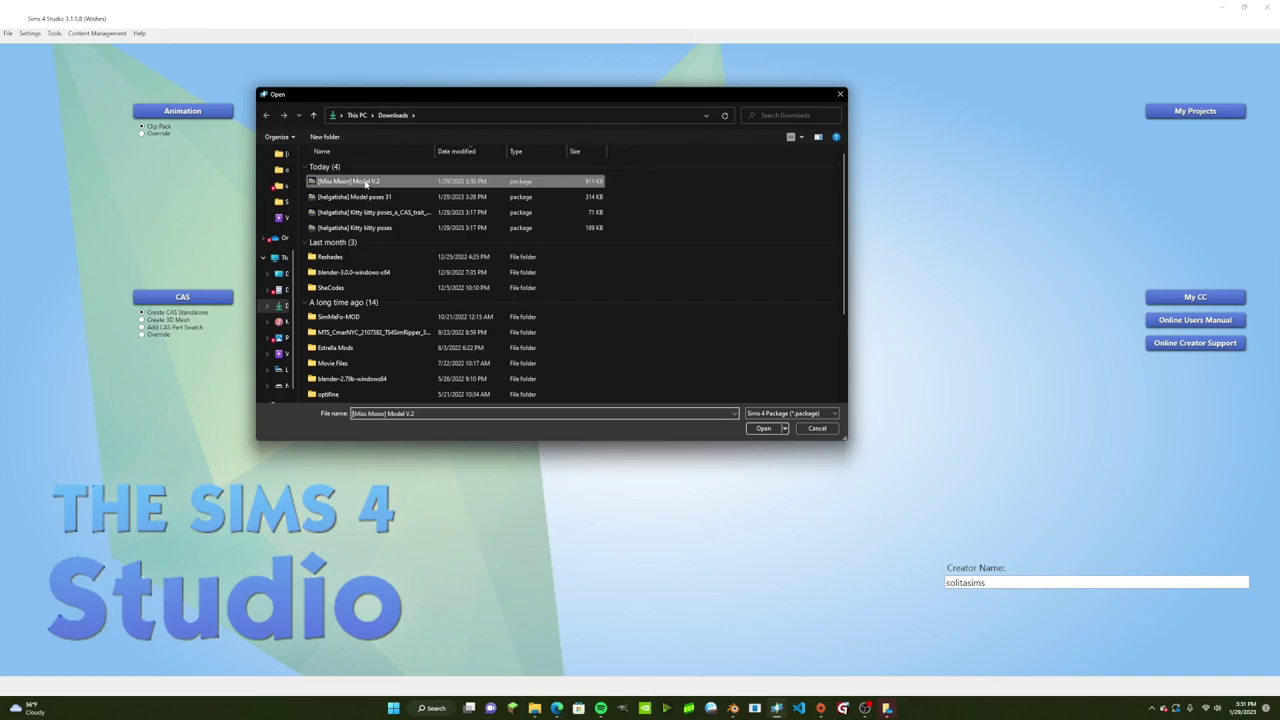
pyautogui.doubleClick(366, 183)
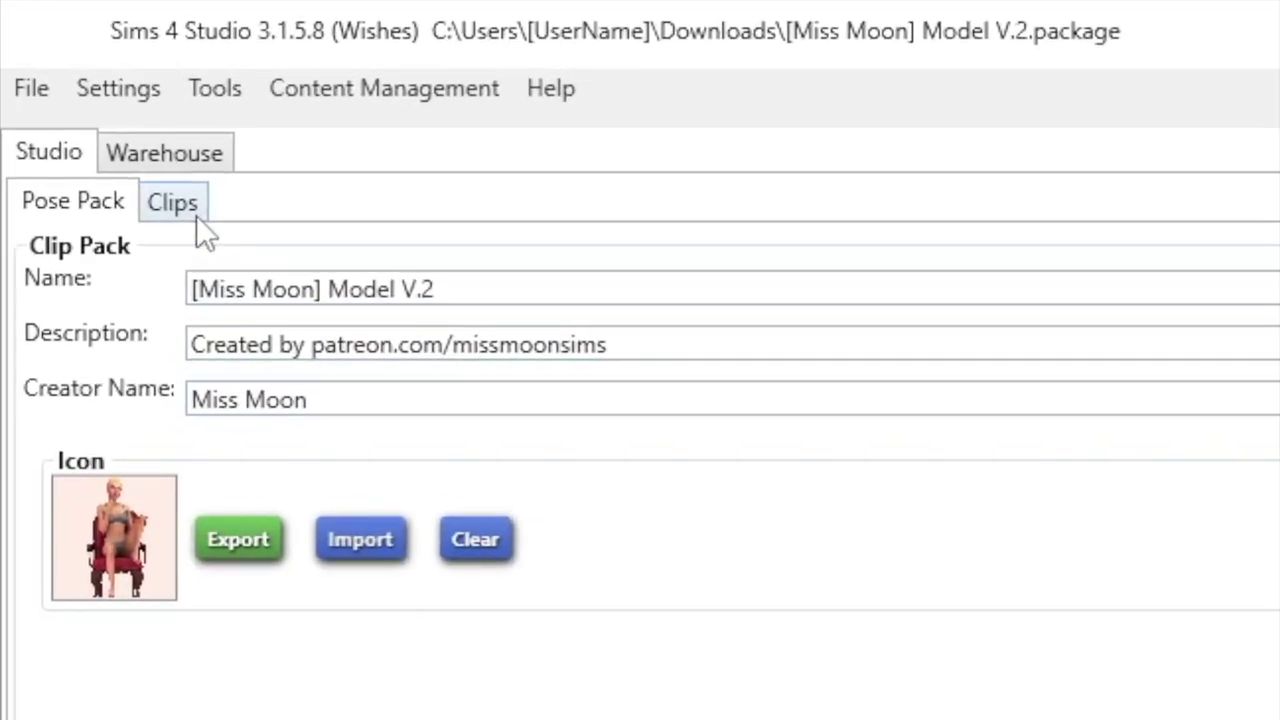
pyautogui.click(196, 215)
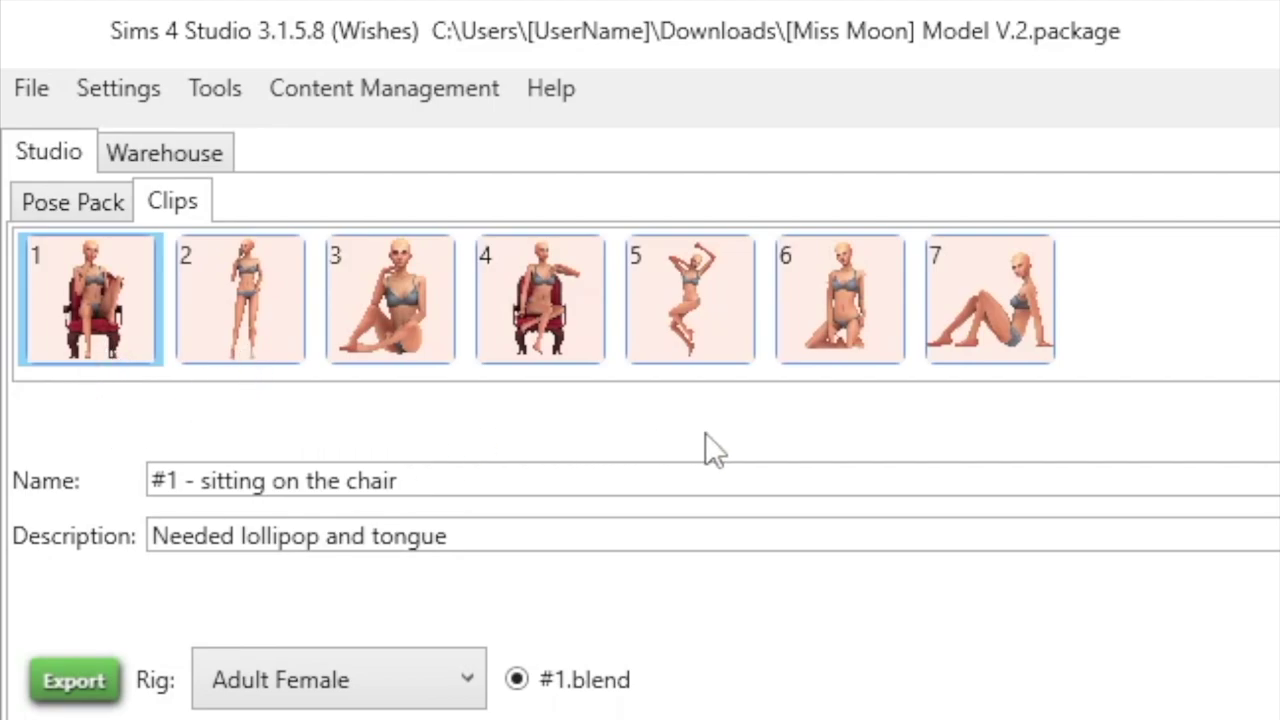
pyautogui.click(810, 338)
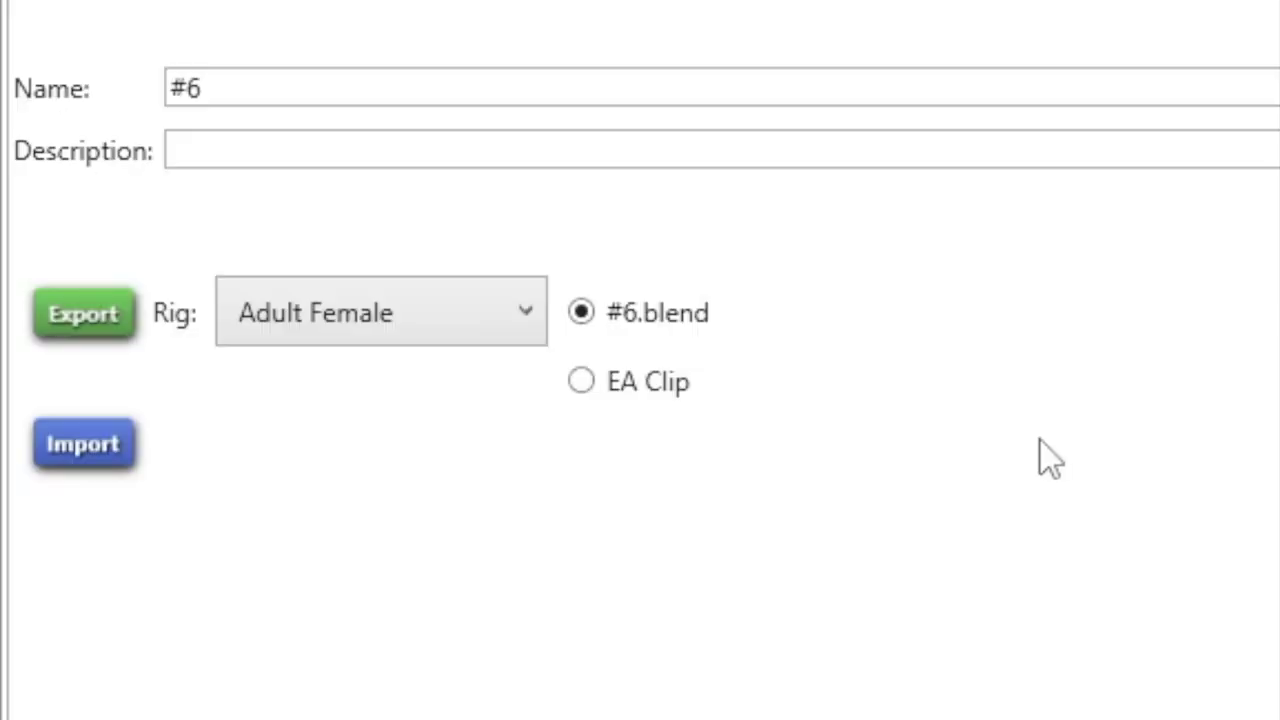
# Step: Export clip #6 to Blender, saving it in the Poses folder under the name 'Sitting'
pyautogui.click(100, 322)
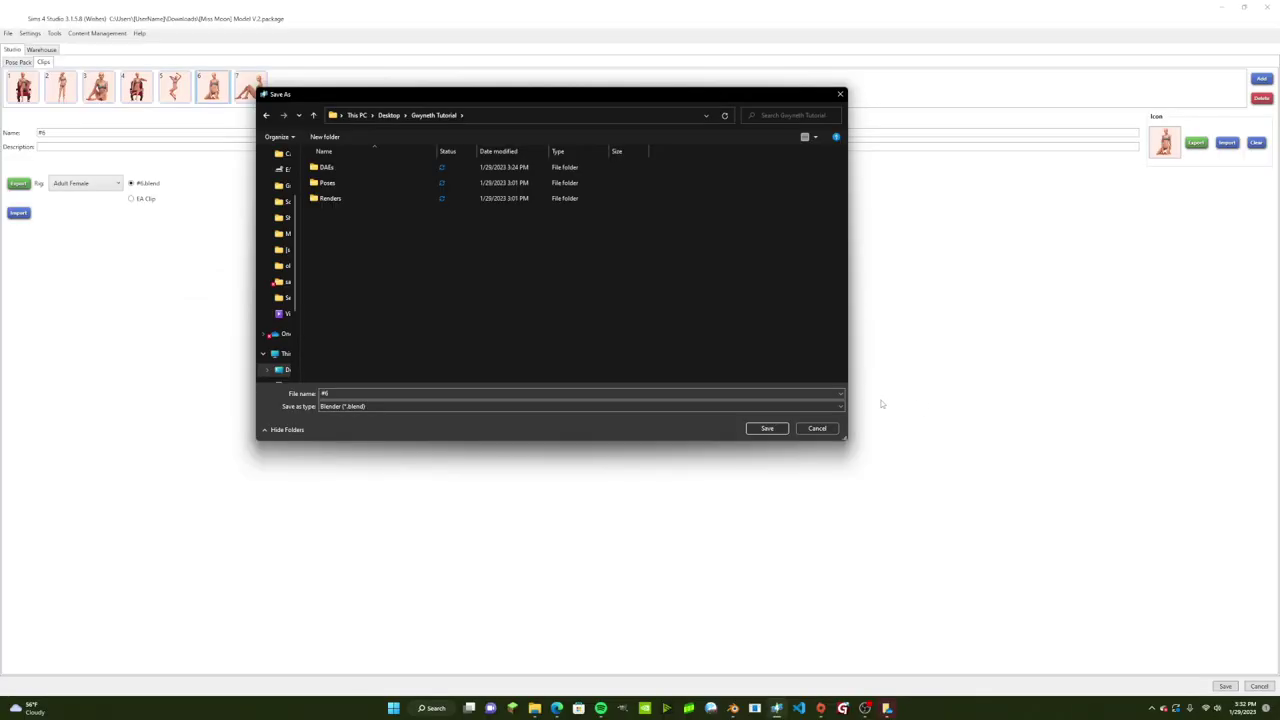
pyautogui.doubleClick(386, 183)
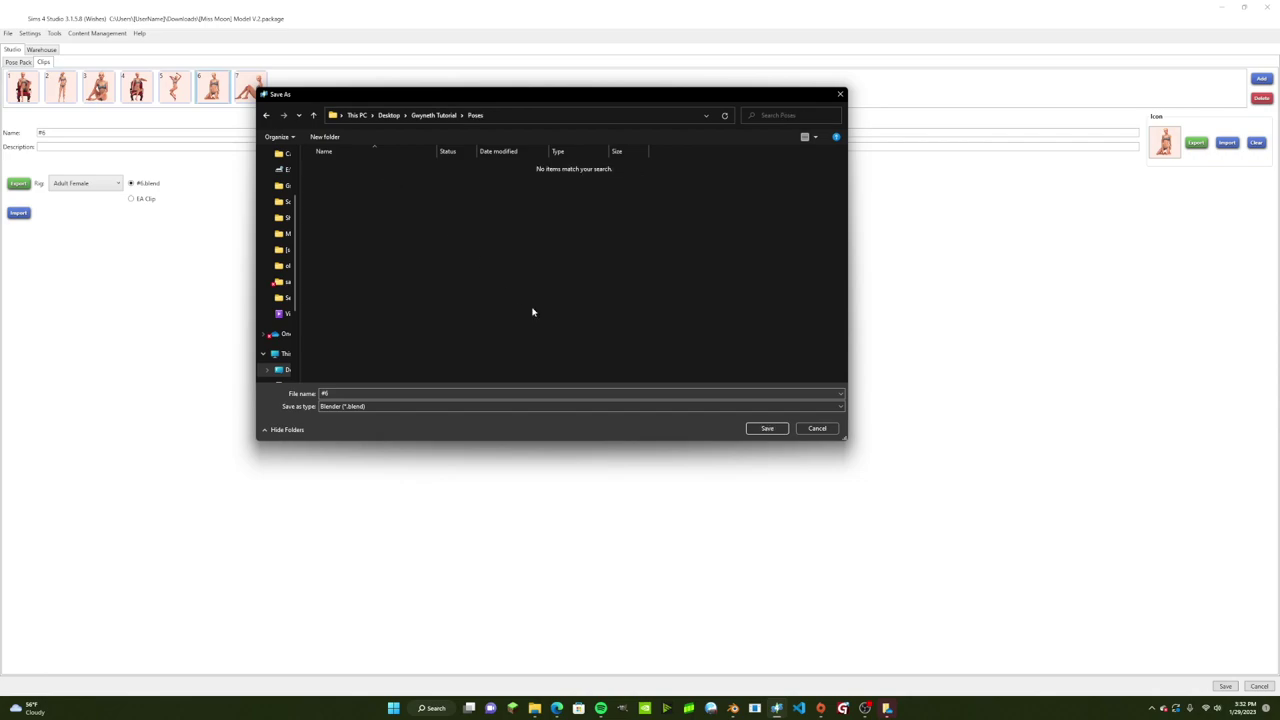
pyautogui.click(352, 393)
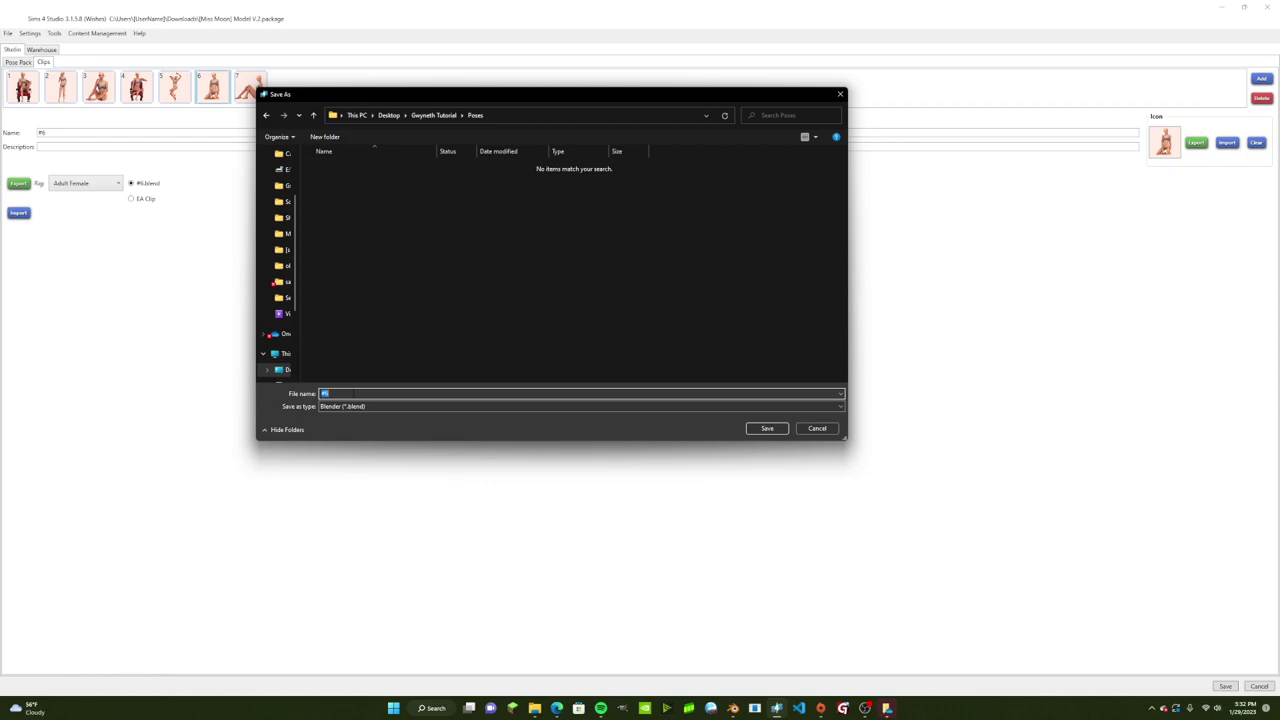
pyautogui.write('Sitting')
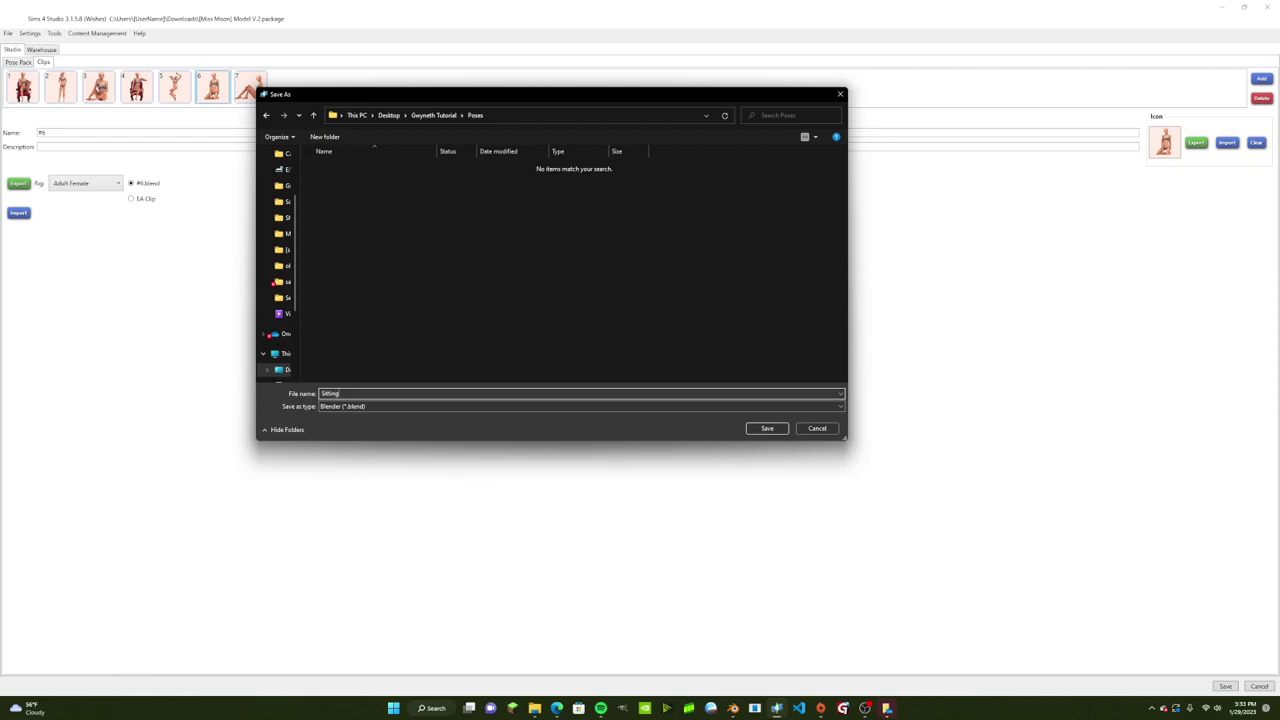